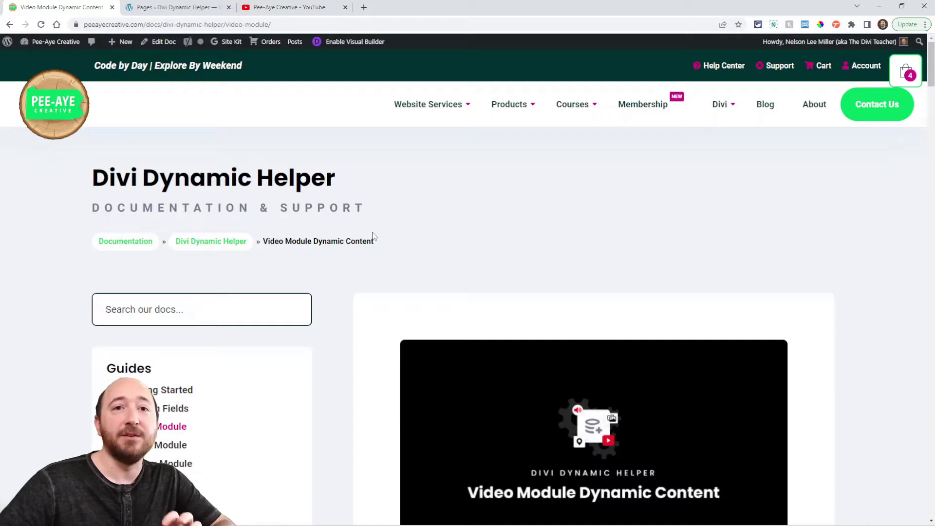
Scroll the docs to '1. Set Up The Custom Fields' listing WordPress Custom Fields, ACF, Pods, Meta Box, Toolset.
scroll(373, 237, "down", 2)
scroll(373, 236, "down", 9)
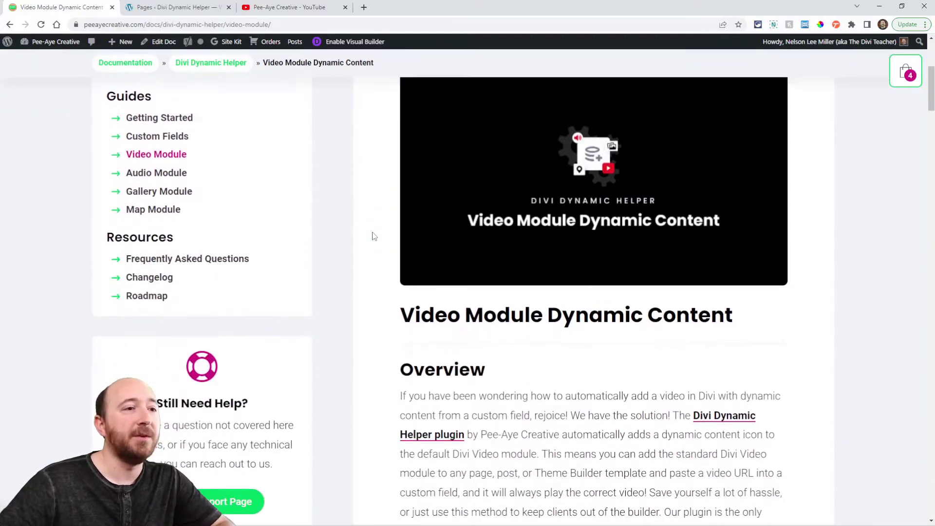
scroll(373, 236, "down", 5)
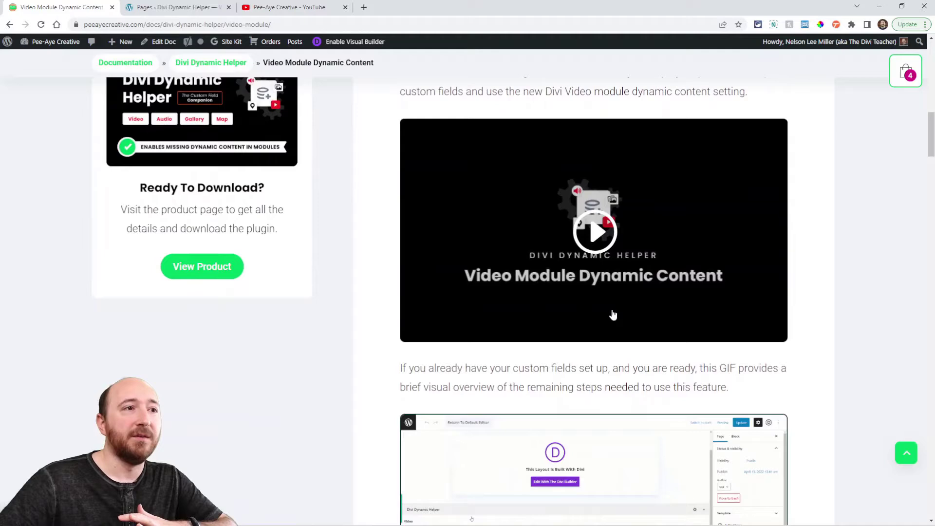
scroll(451, 246, "down", 7)
scroll(384, 229, "down", 3)
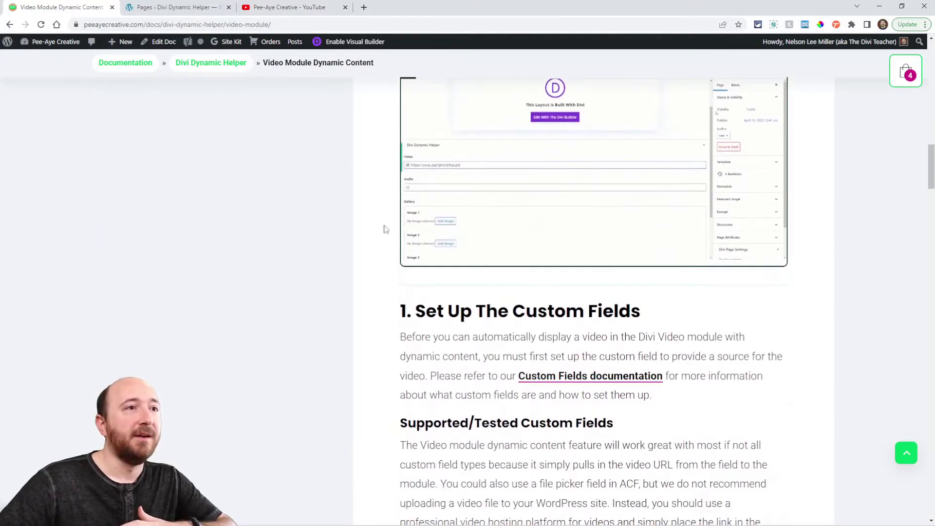
scroll(342, 204, "down", 3)
scroll(387, 219, "down", 2)
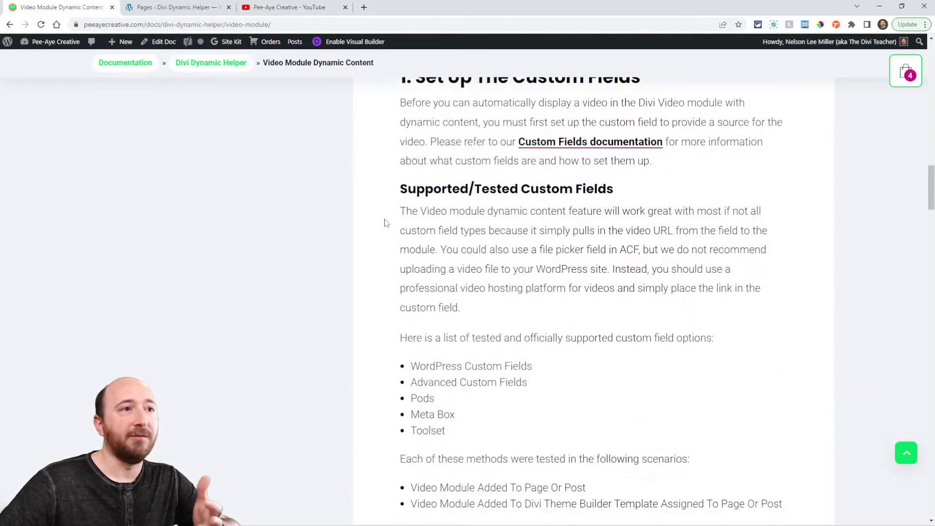
scroll(388, 222, "up", 1)
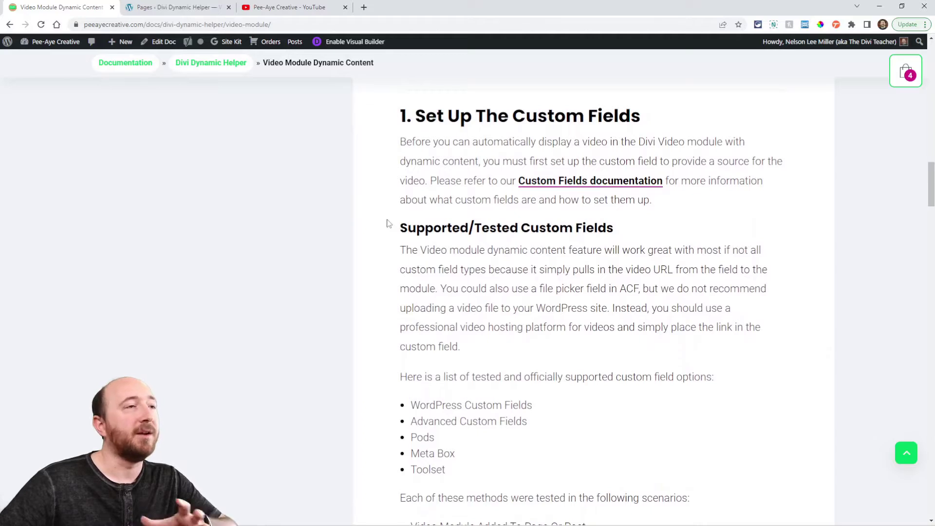
Open the Sample Page from the pages list in the Divi builder, keeping its existing content.
left_click(178, 8)
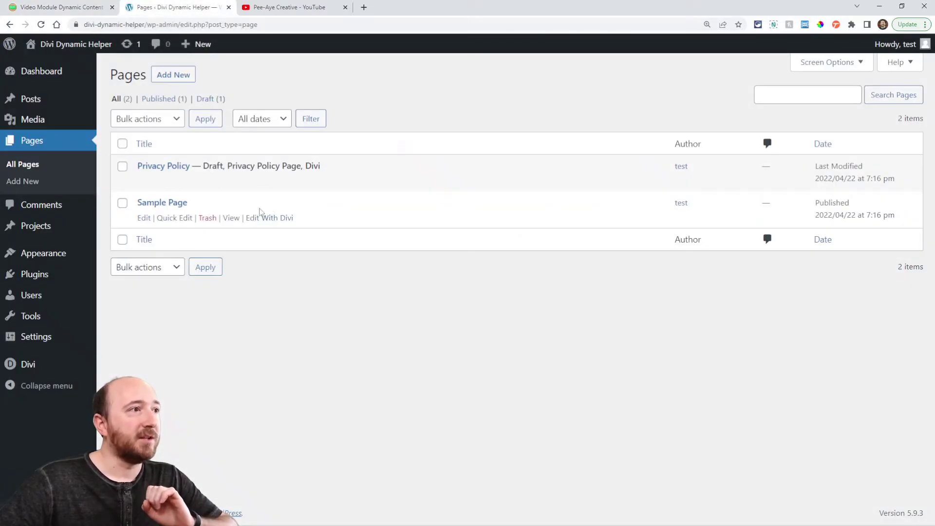
left_click(272, 219)
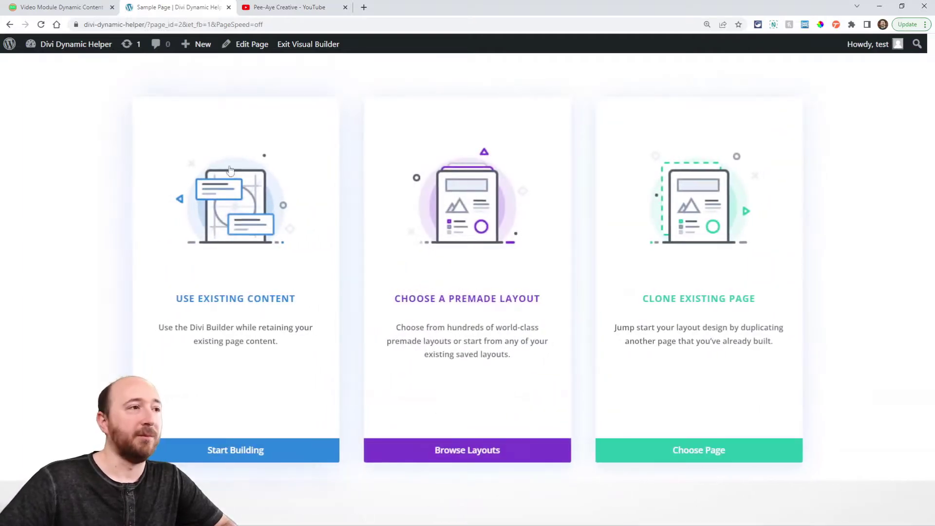
left_click(244, 250)
scroll(480, 355, "down", 3)
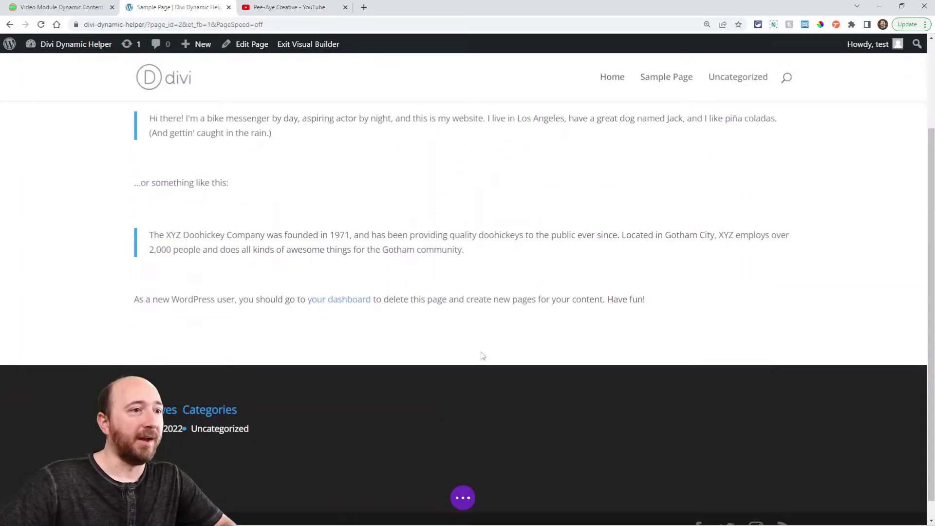
scroll(476, 258, "up", 3)
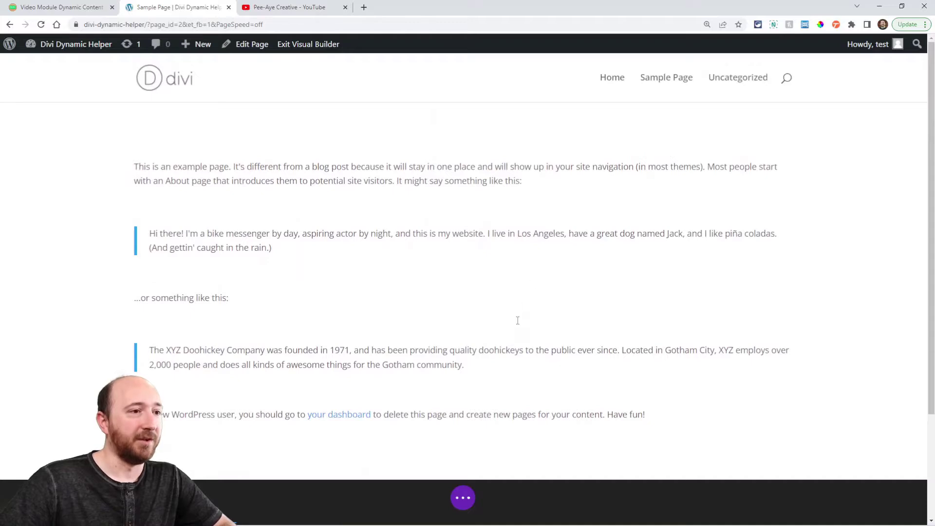
Add a Video module below the page text by searching 'vide'.
left_click(463, 414)
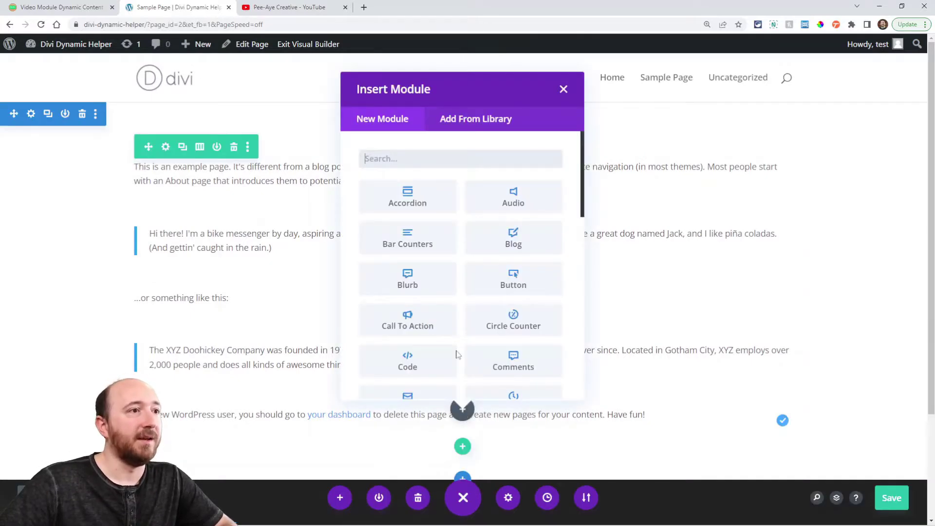
type("vide")
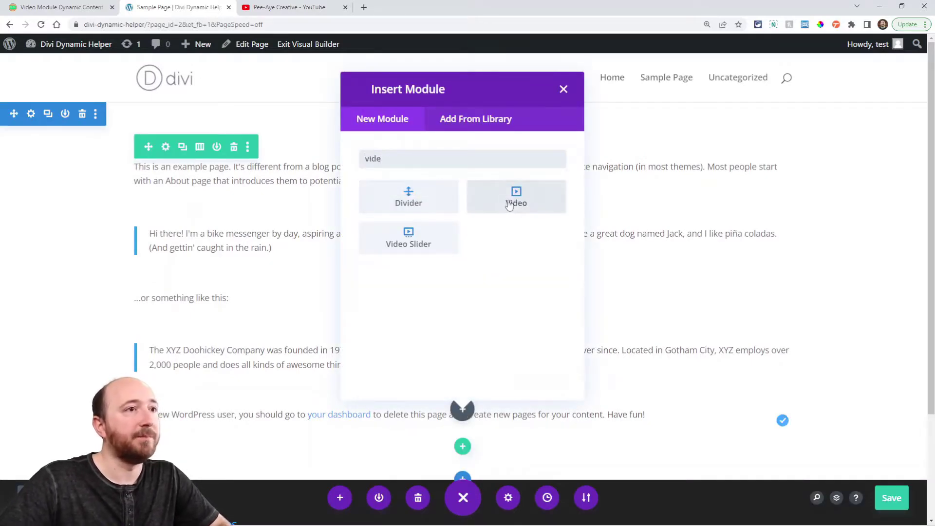
left_click(516, 197)
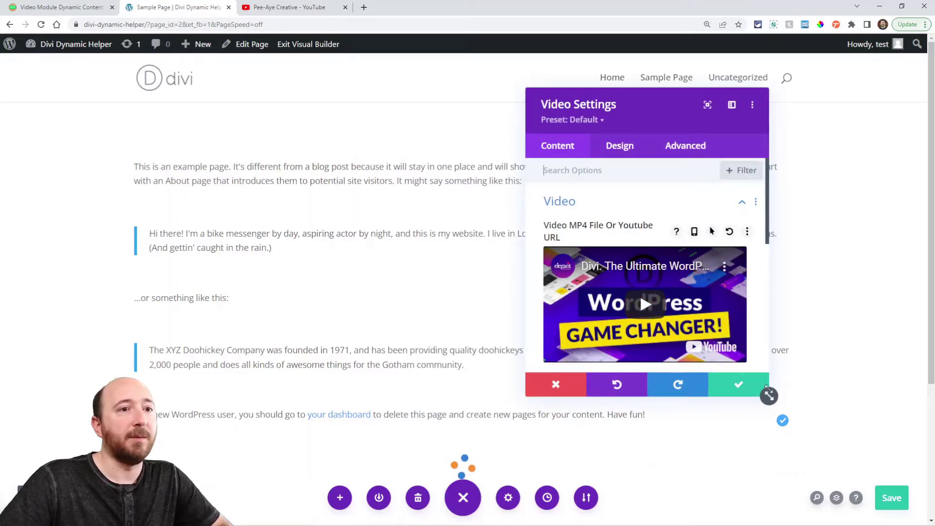
Try removing the default video and inserting one from a URL, then discard those changes.
left_click(773, 258)
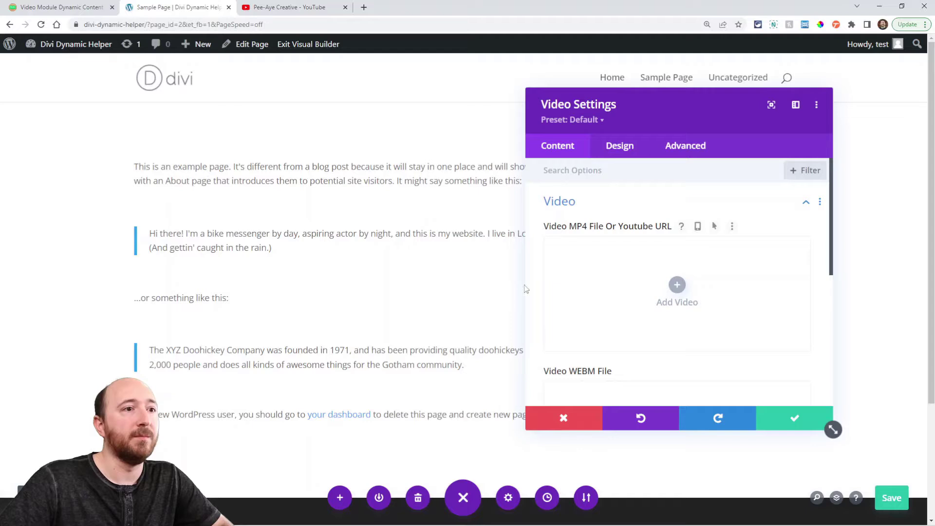
left_click(678, 286)
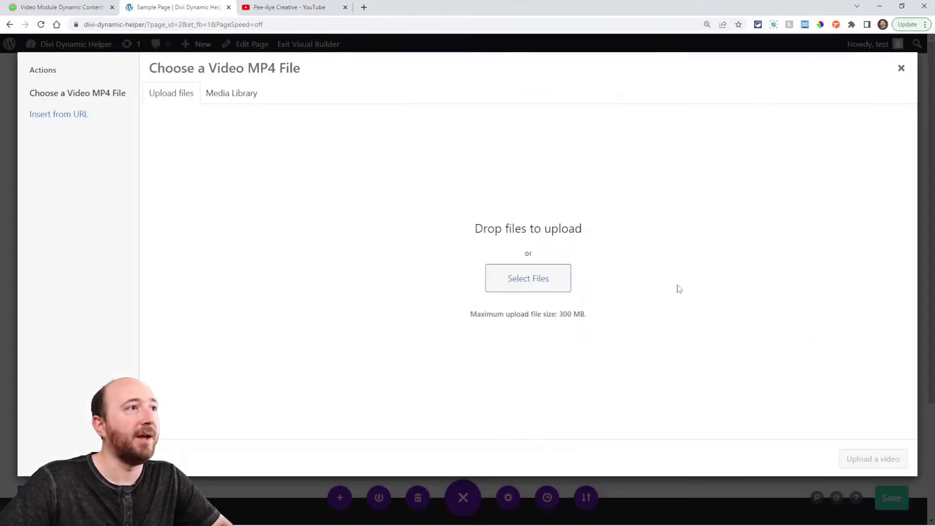
left_click(50, 117)
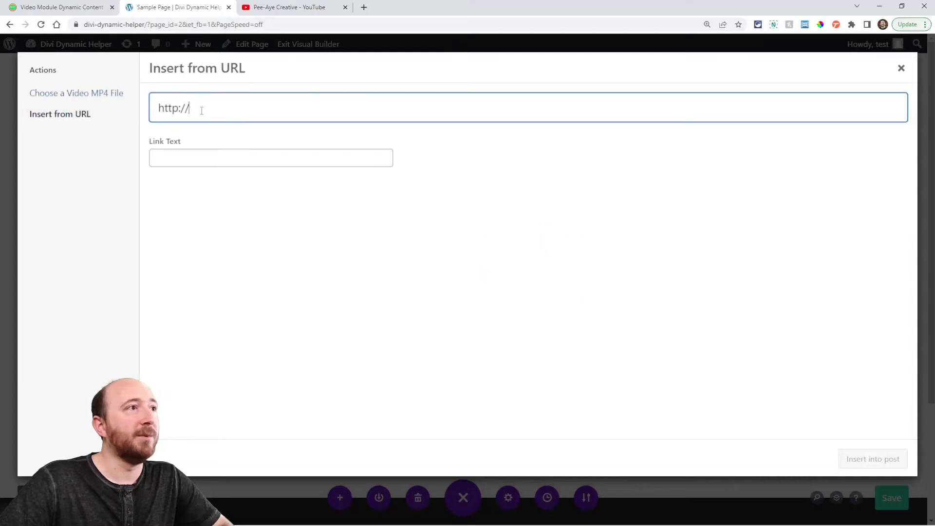
left_click(900, 68)
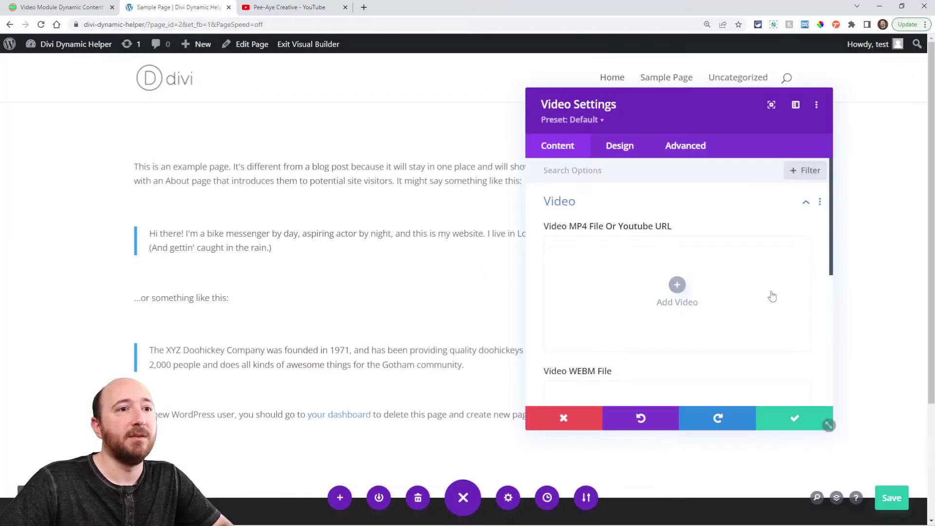
left_click(554, 420)
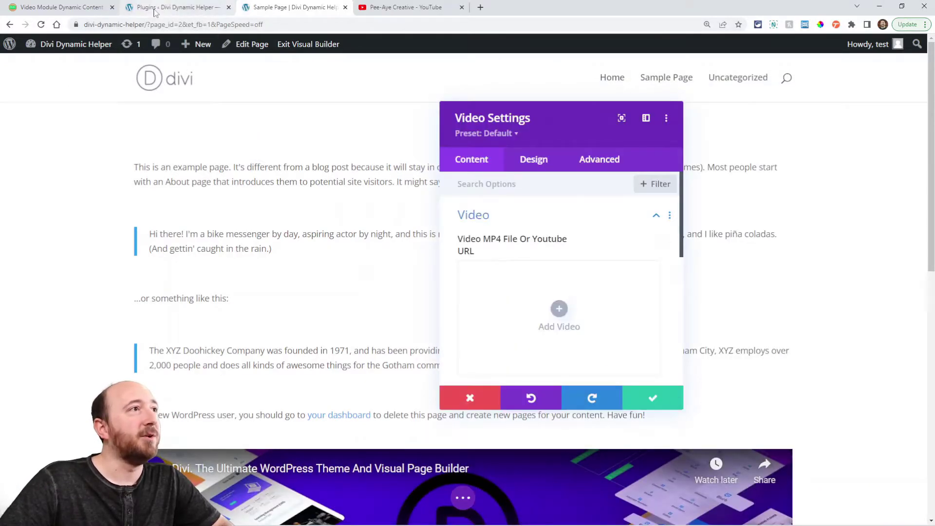
Activate the Divi Dynamic Helper plugin and return to the Sample Page builder tab.
left_click(154, 10)
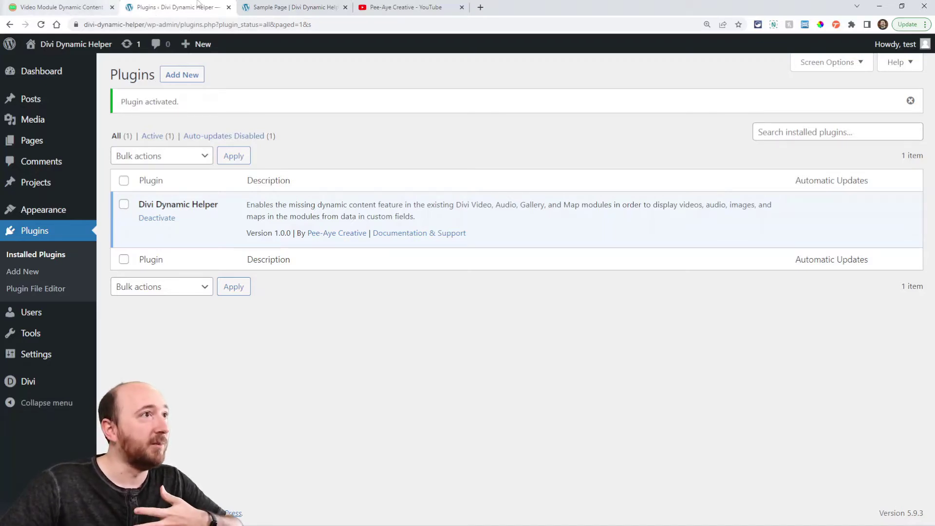
left_click(283, 7)
Exit the builder without saving and add a new custom field named 'YouTube URL'.
left_click(247, 44)
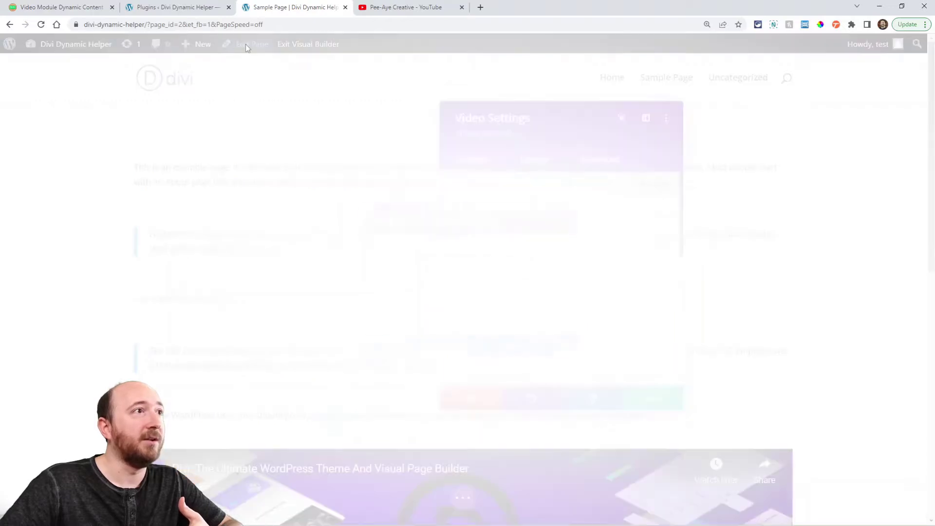
left_click(393, 358)
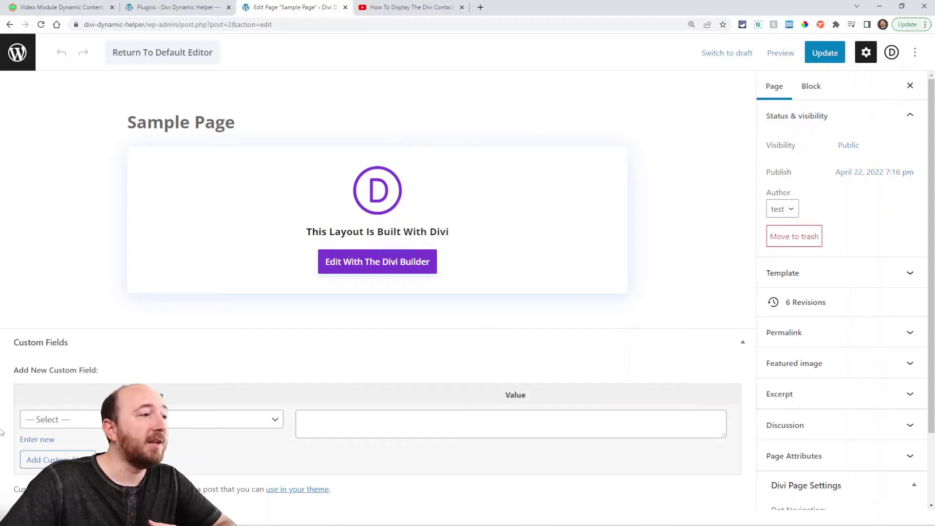
left_click(44, 440)
left_click(60, 420)
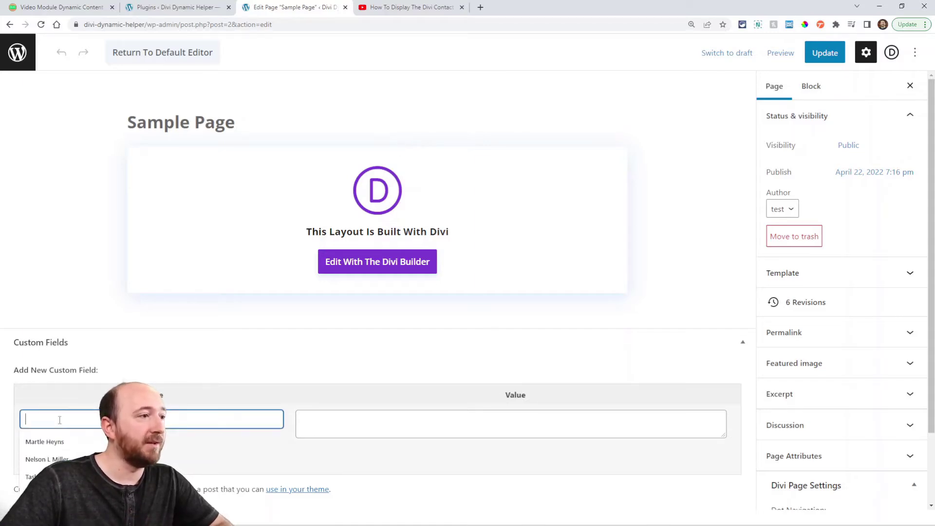
type("YouTube")
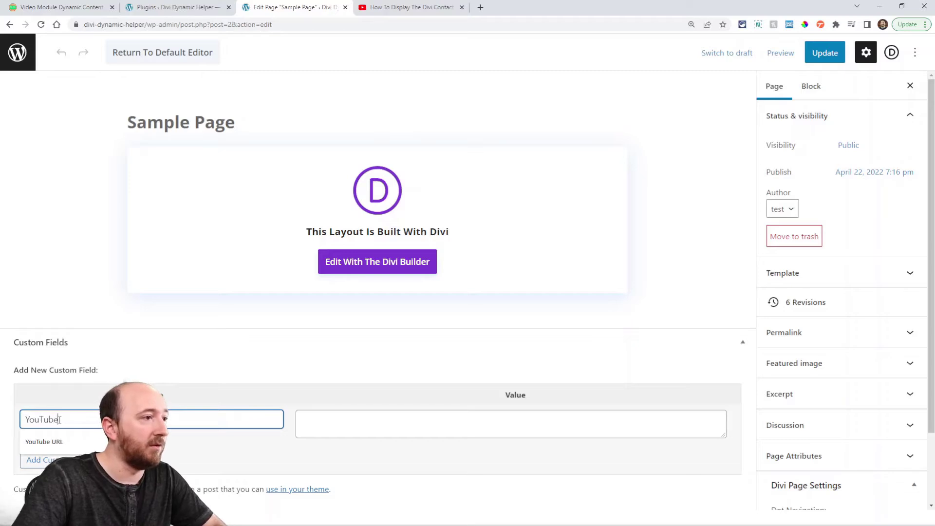
type(" URL")
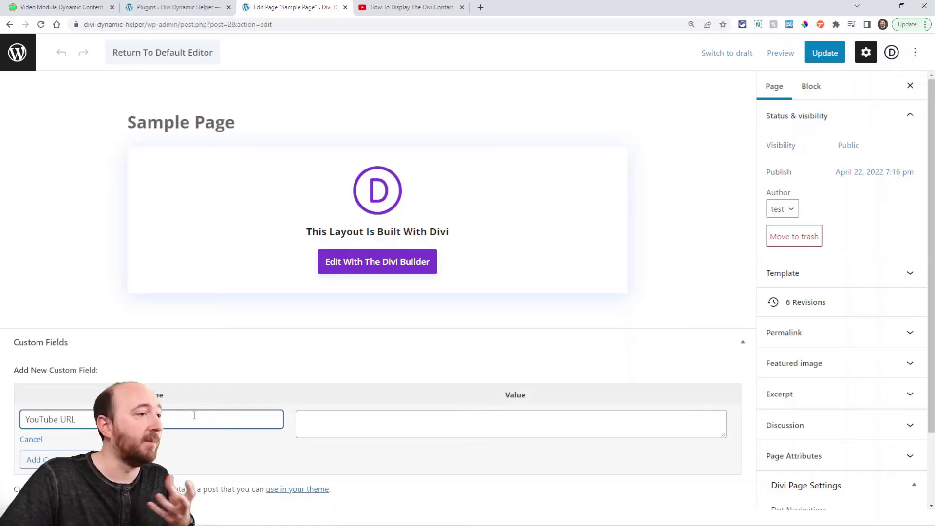
left_click(339, 426)
type("https://youtu.be/1HxHYlEiu4I")
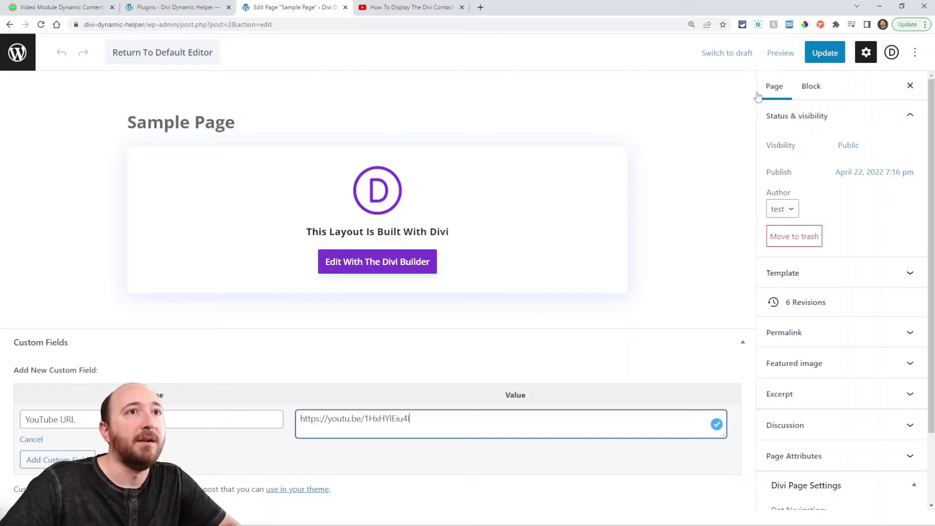
left_click(819, 54)
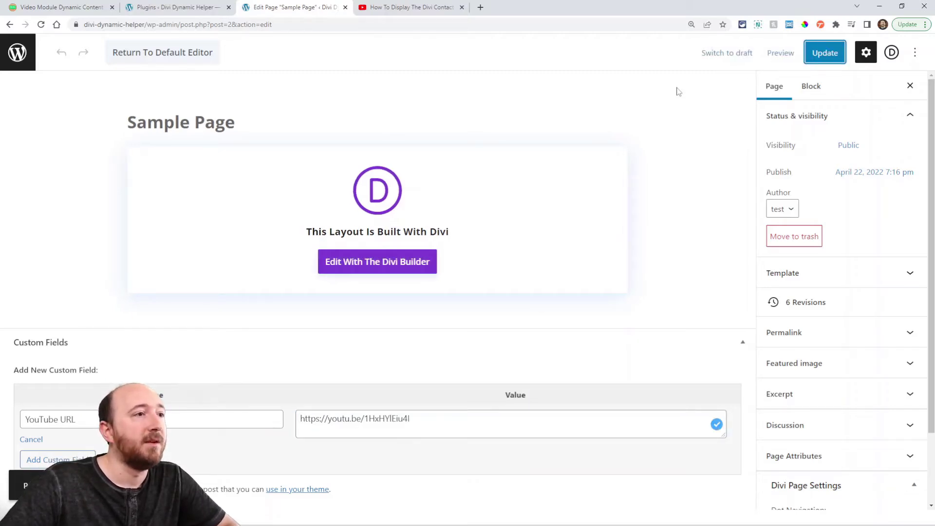
In the Divi builder, add a Video module via a 'vide' search and delete its default video.
left_click(360, 265)
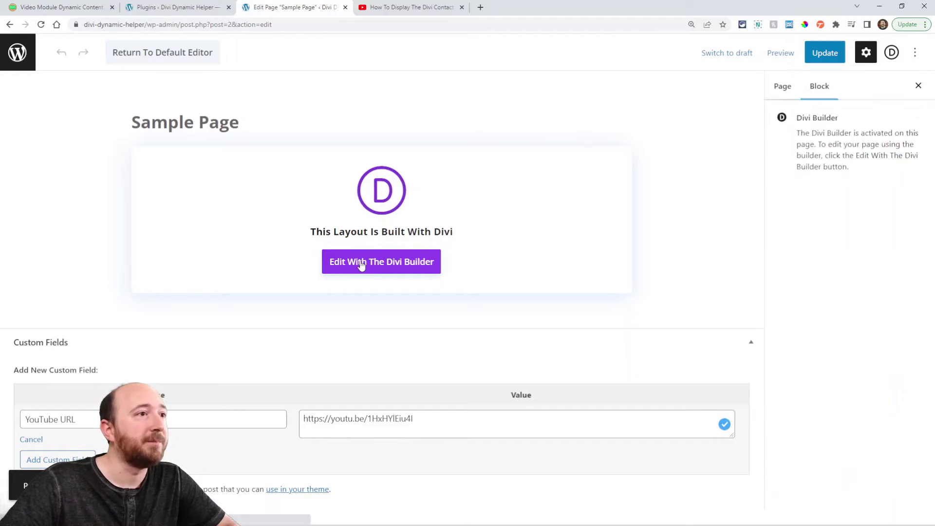
left_click(462, 403)
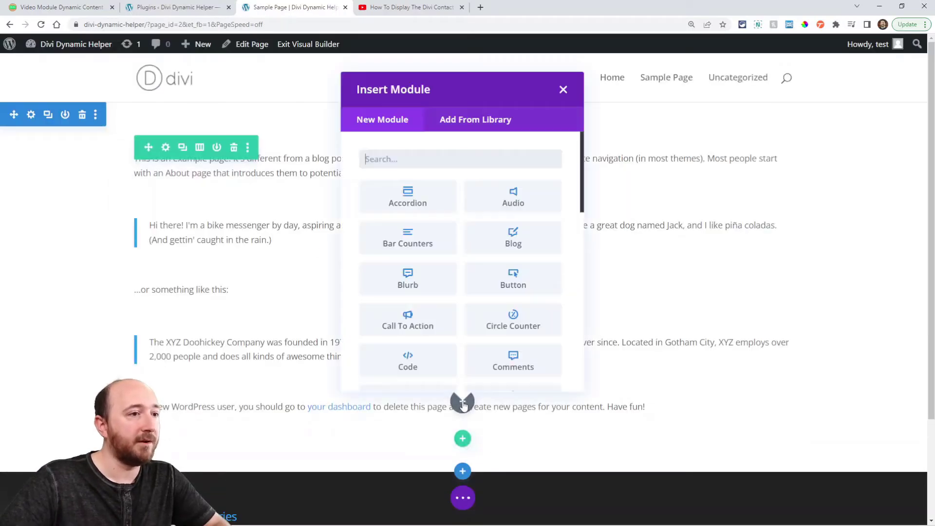
type("vide")
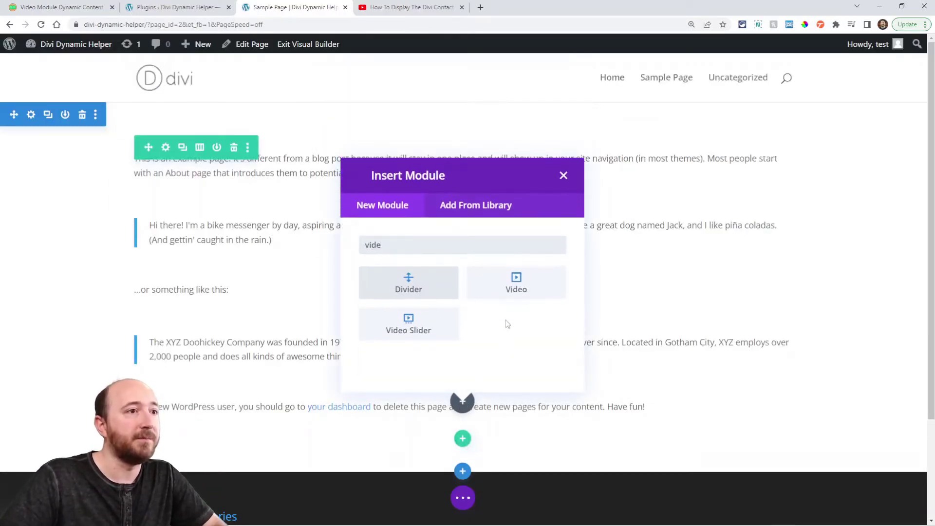
left_click(512, 289)
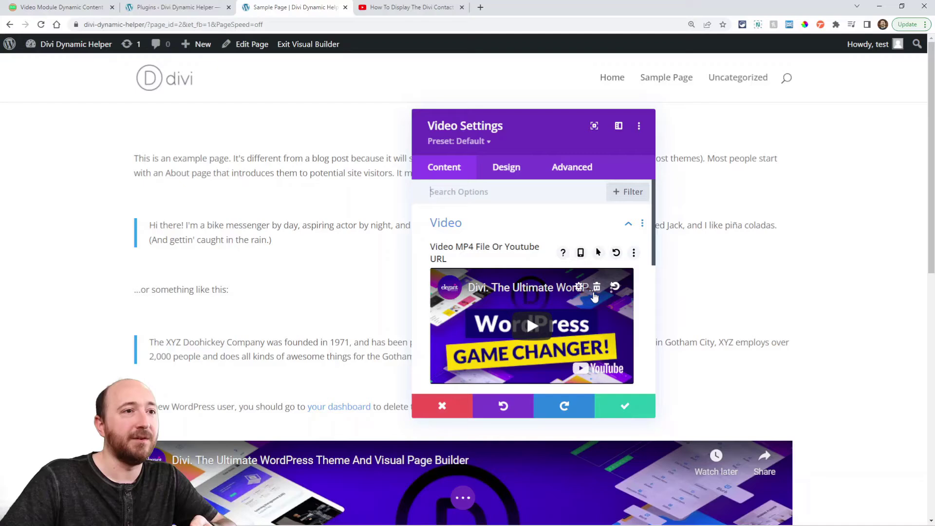
left_click(596, 288)
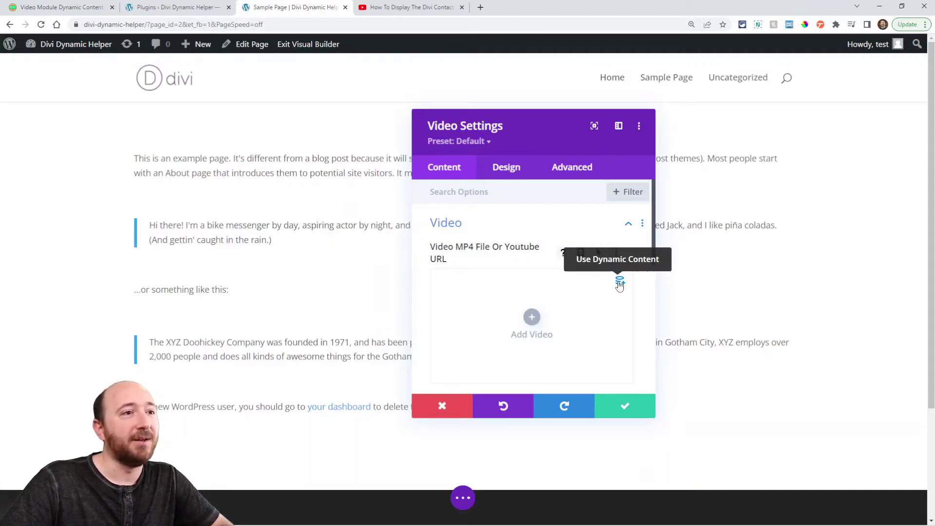
Set the Video module's source to the dynamic 'YouTube URL' custom field.
left_click(619, 283)
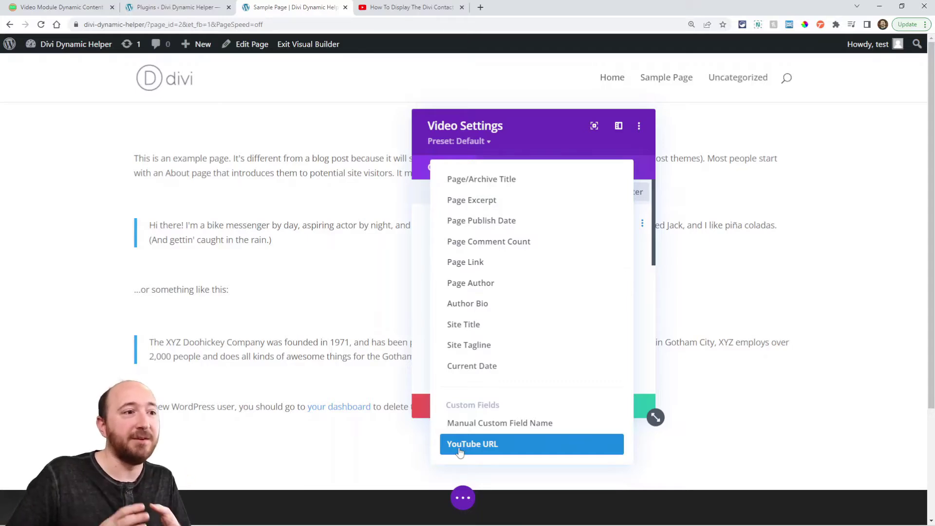
left_click(474, 446)
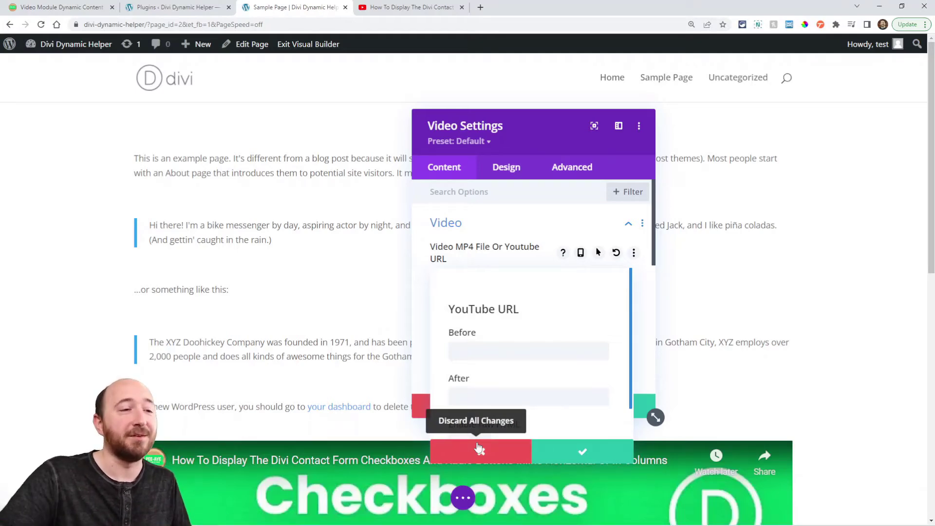
scroll(266, 372, "down", 6)
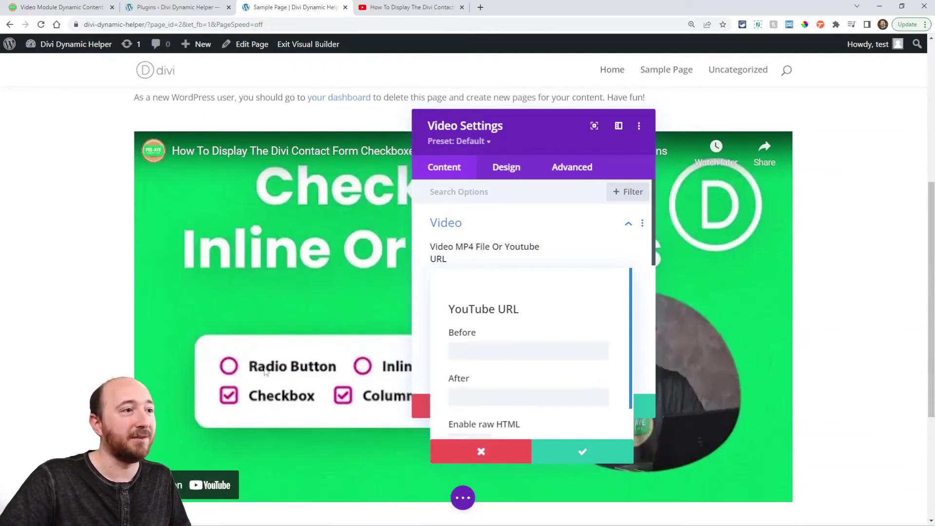
scroll(265, 373, "up", 3)
left_click(578, 460)
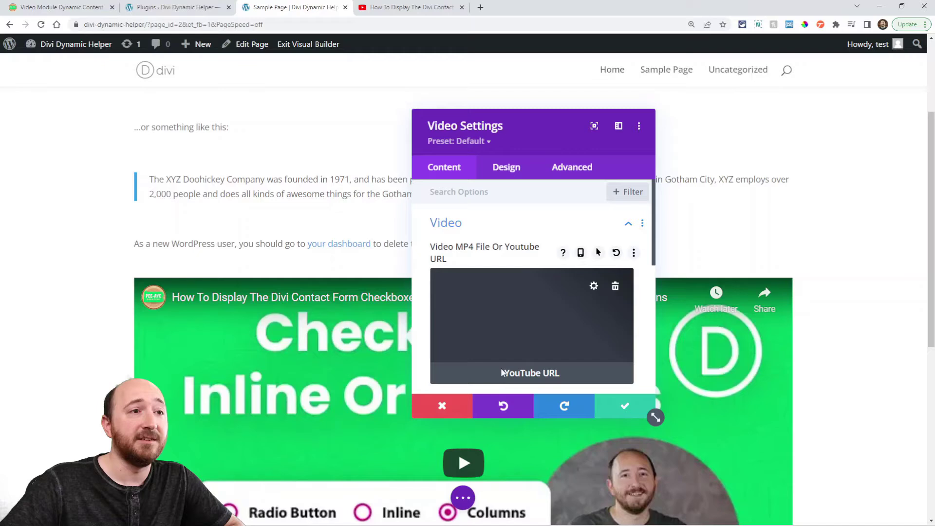
Apply the Video module settings and save the page.
left_click(624, 406)
left_click(463, 497)
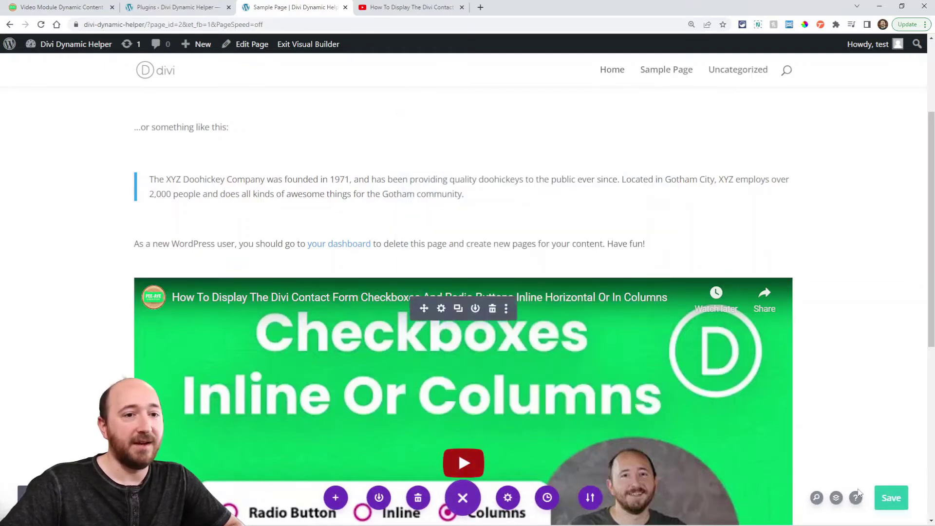
left_click(895, 496)
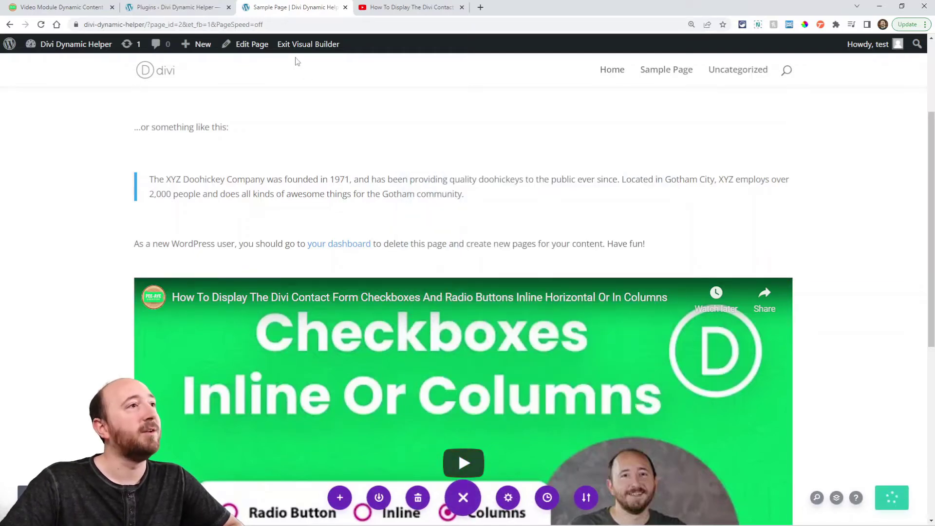
Exit the visual builder and play, then pause, the embedded YouTube video on the live page.
left_click(305, 45)
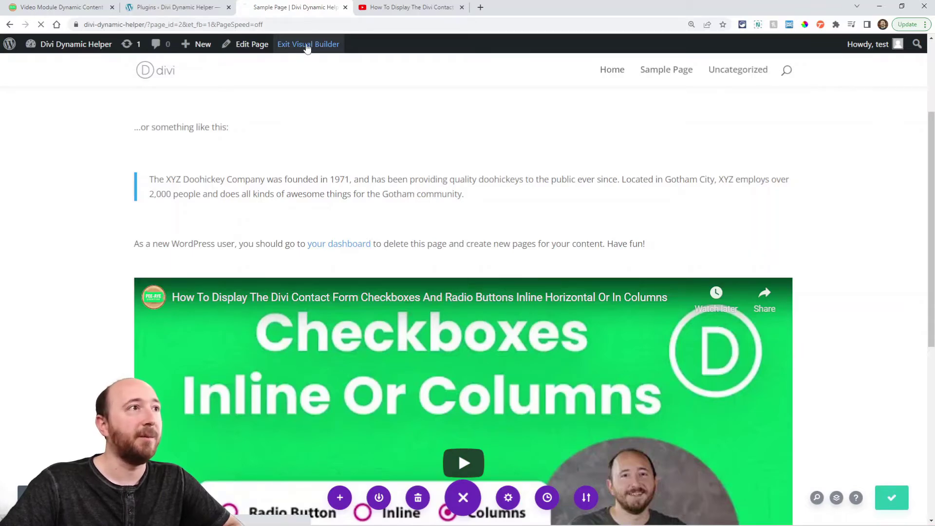
scroll(535, 219, "down", 6)
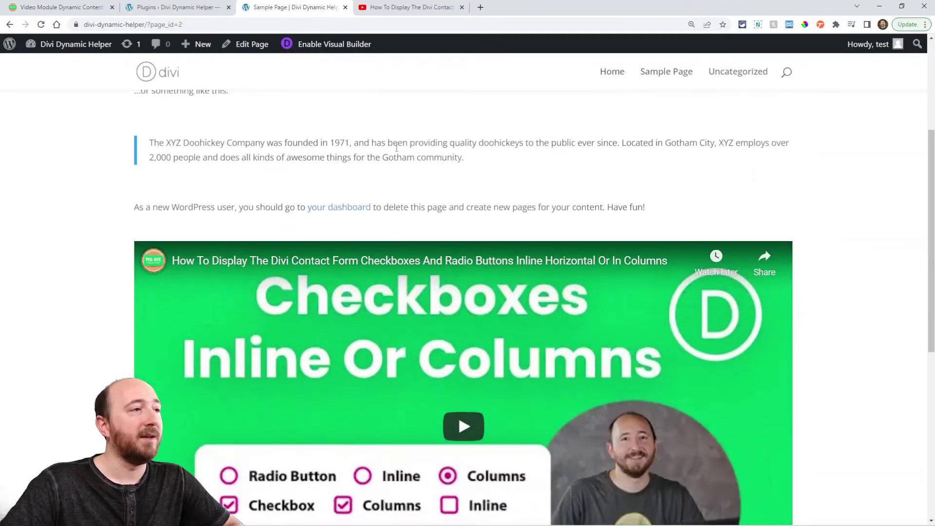
scroll(823, 383, "up", 1)
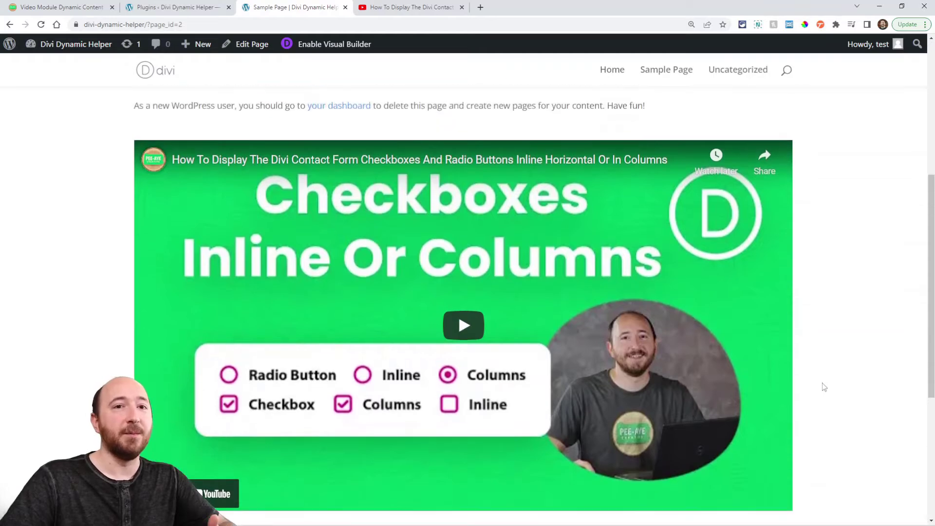
left_click(466, 322)
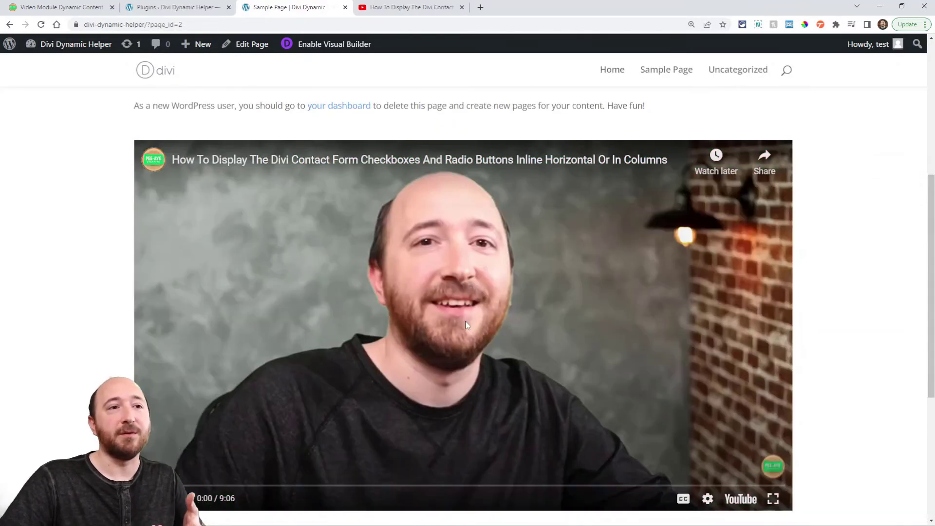
left_click(413, 427)
scroll(413, 426, "up", 4)
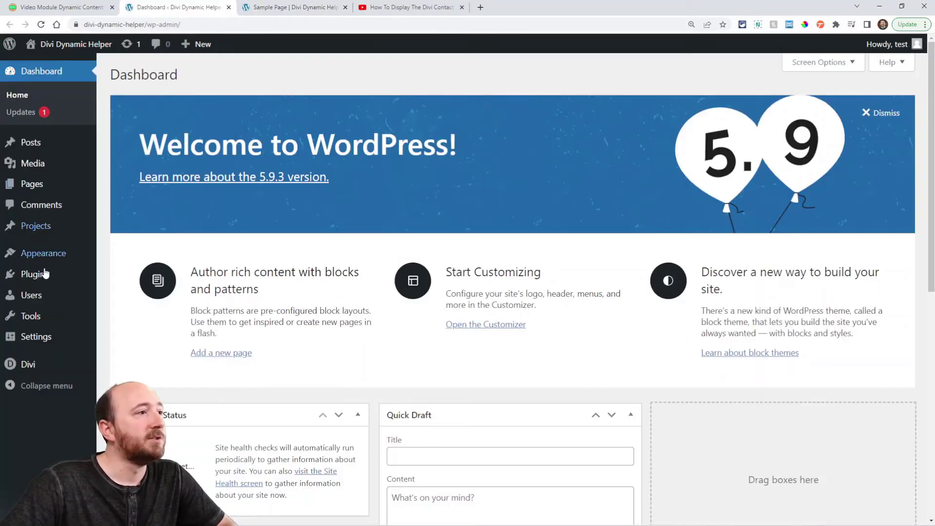
Search plugins for 'adv', then install and activate Advanced Custom Fields.
mouse_move(35, 274)
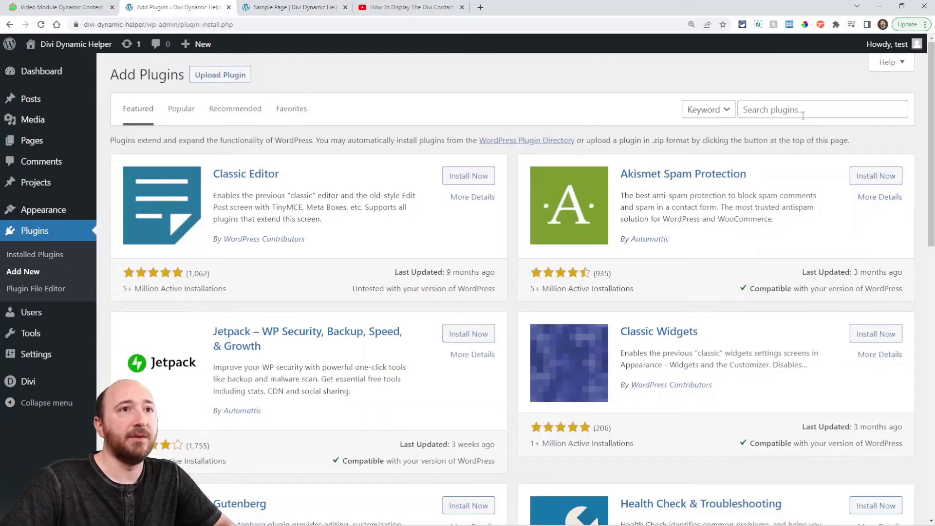
left_click(802, 112)
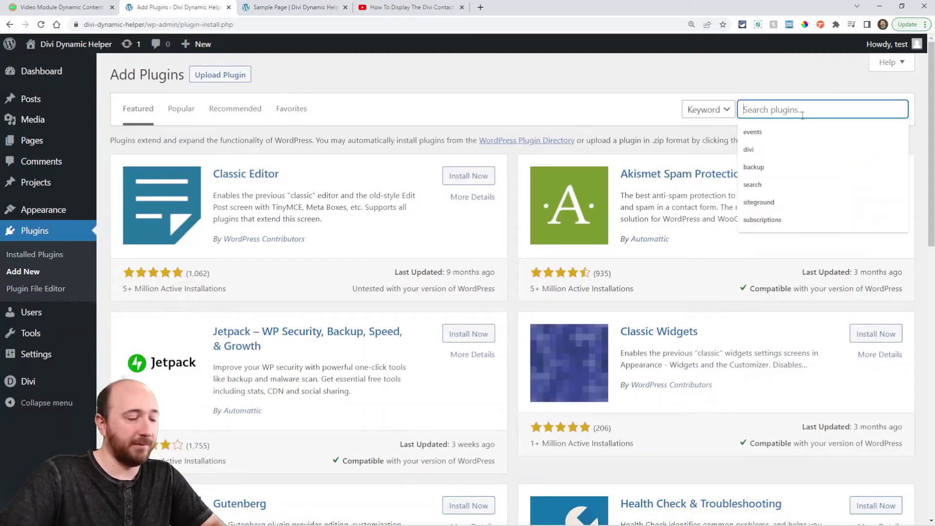
type("adv")
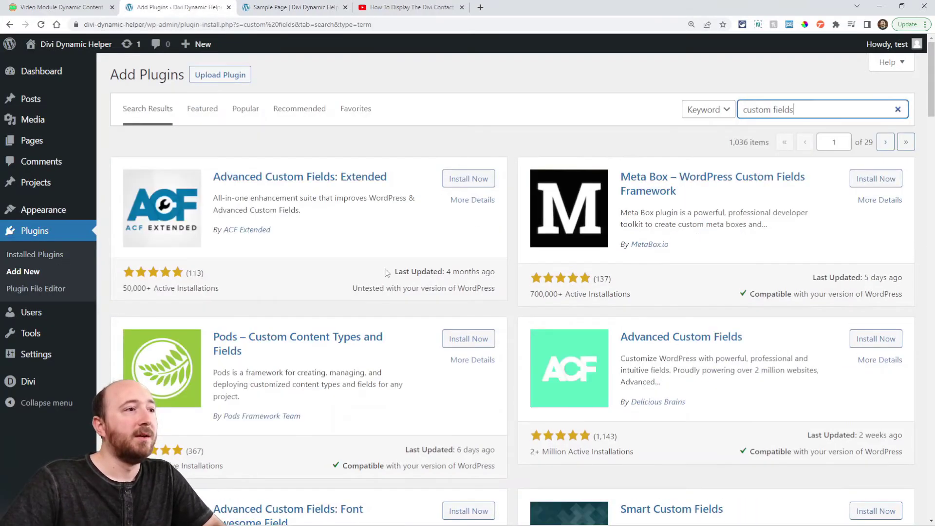
left_click(872, 339)
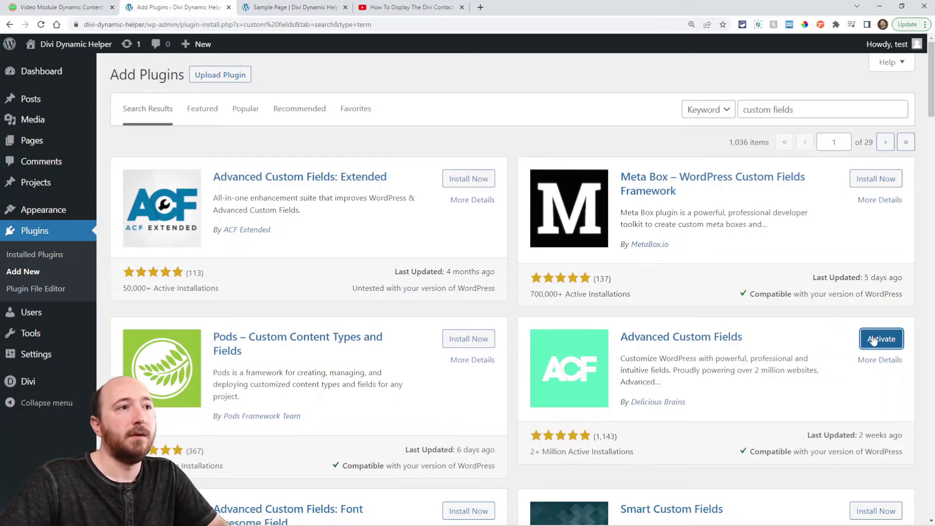
left_click(874, 340)
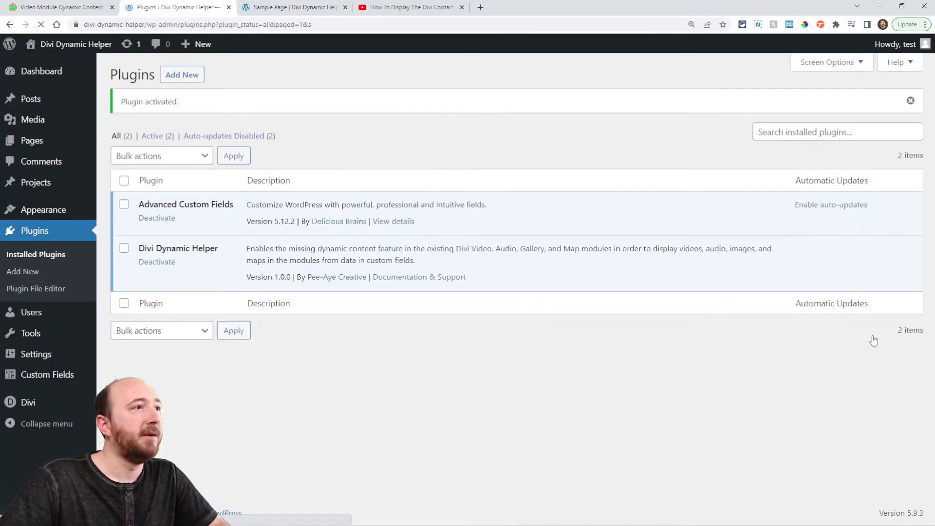
left_click(47, 377)
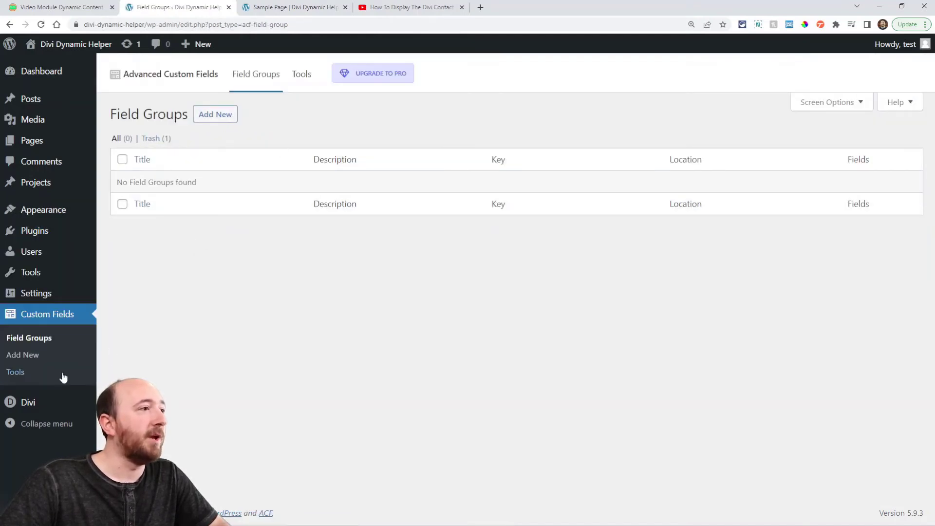
Create a field group named 'Divi Dynamic Helper' with a first field labelled 'Video'.
left_click(217, 116)
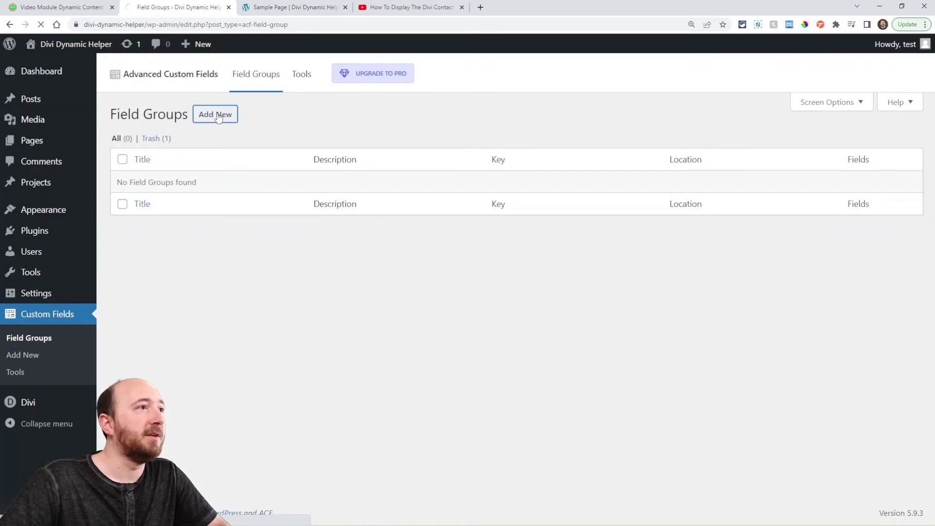
type("Divi Dynamic Helper")
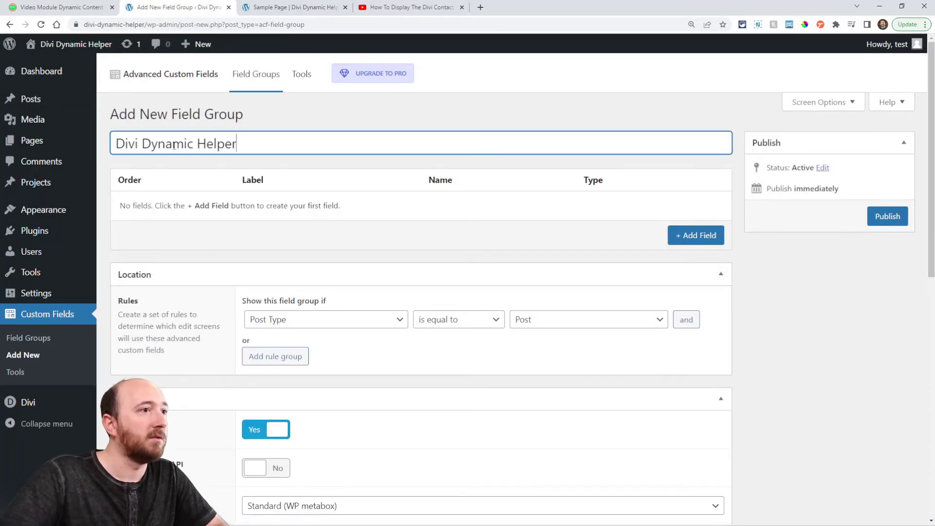
left_click(688, 238)
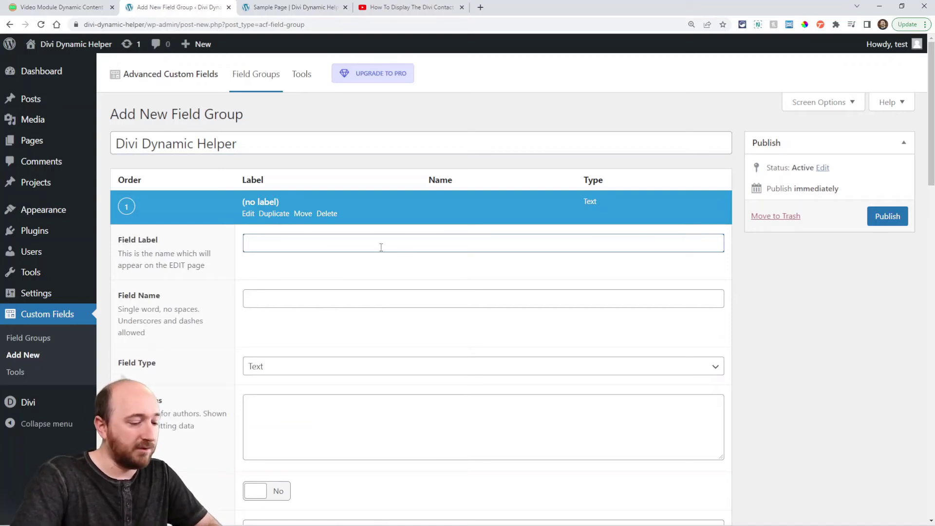
type("YouTub")
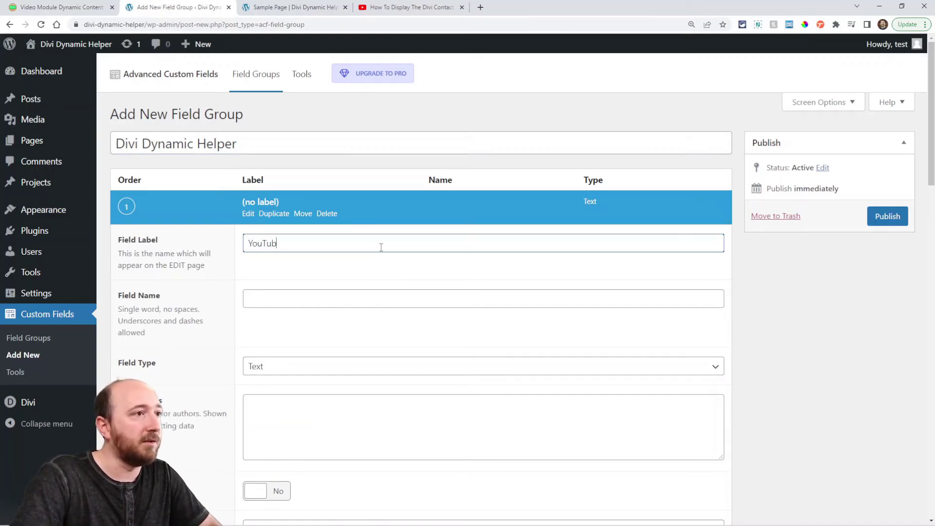
key("BackSpace")
key("BackSpace")
key("BackSpace")
key("BackSpace")
key("BackSpace")
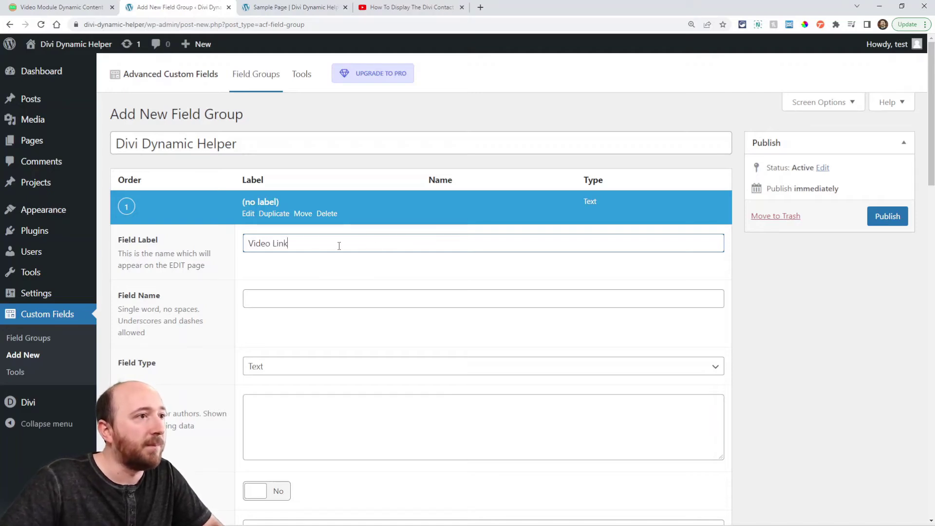
left_click_drag(339, 246, 271, 242)
key("BackSpace")
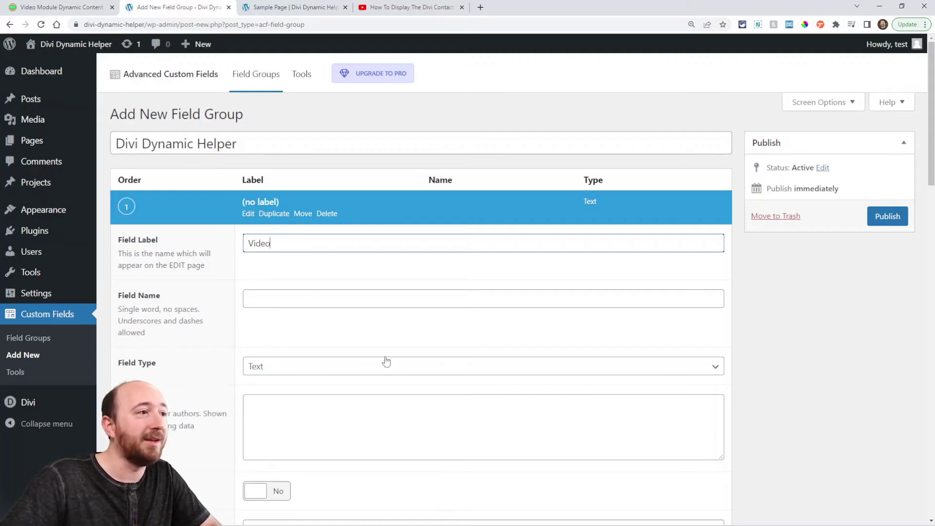
Make the Video field a Url type and publish the field group.
scroll(387, 360, "down", 2)
left_click(365, 272)
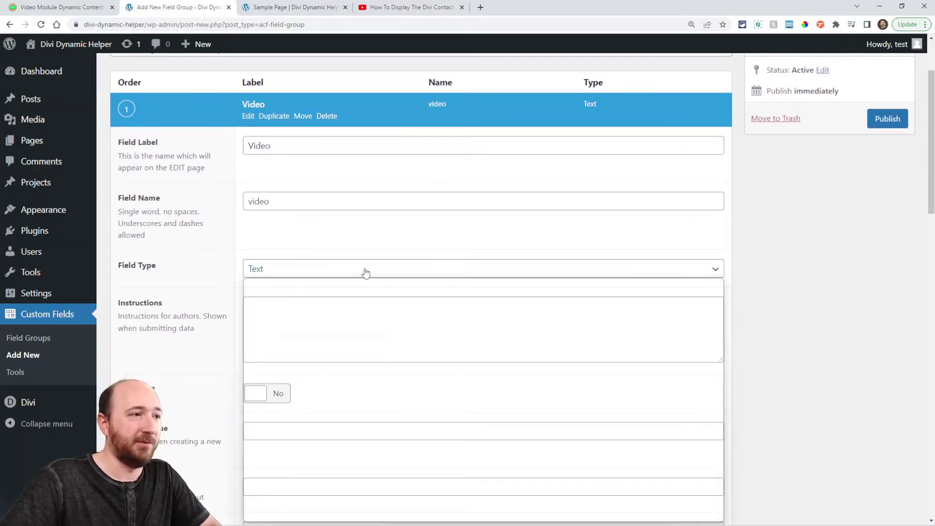
left_click(278, 298)
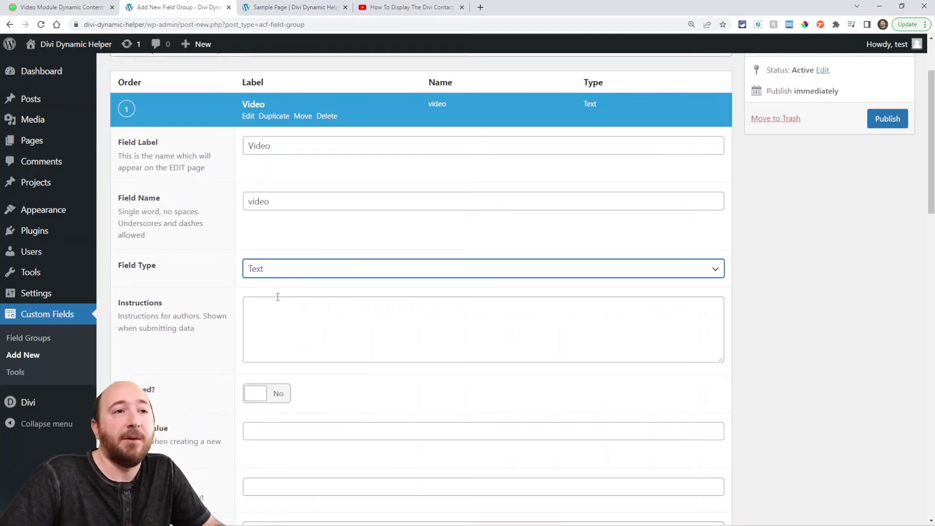
left_click(270, 274)
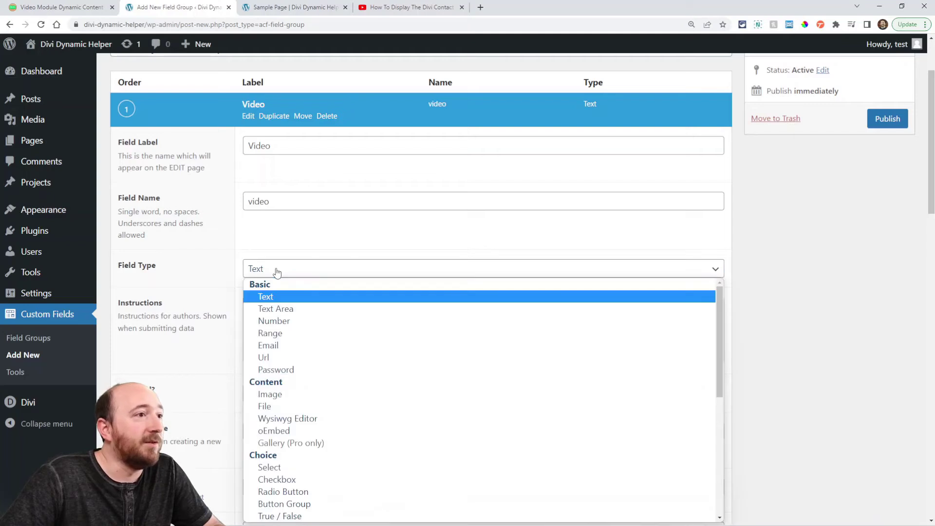
scroll(339, 319, "down", 2)
scroll(339, 319, "up", 3)
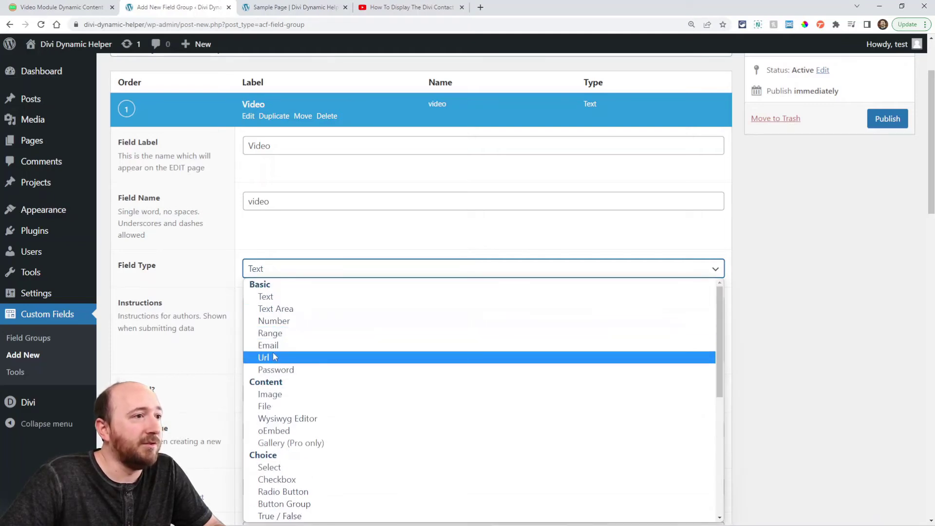
left_click(298, 357)
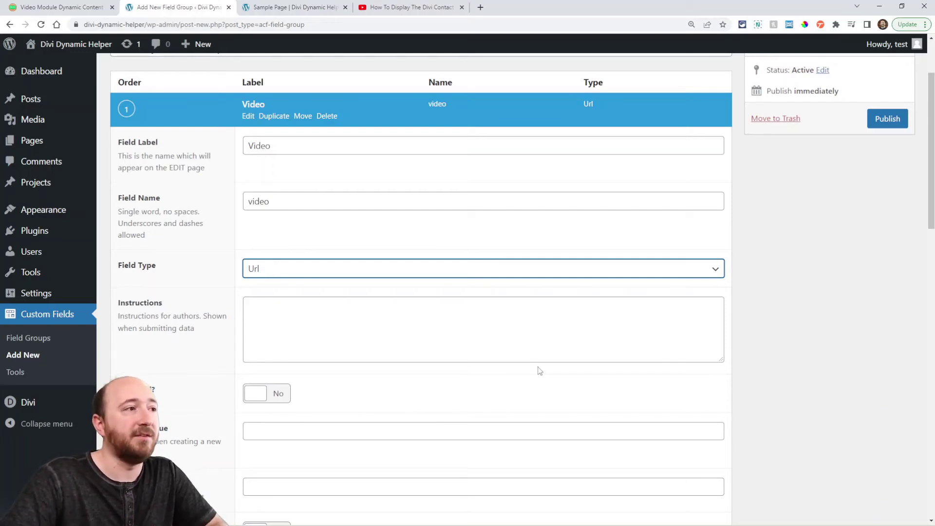
scroll(635, 325, "up", 2)
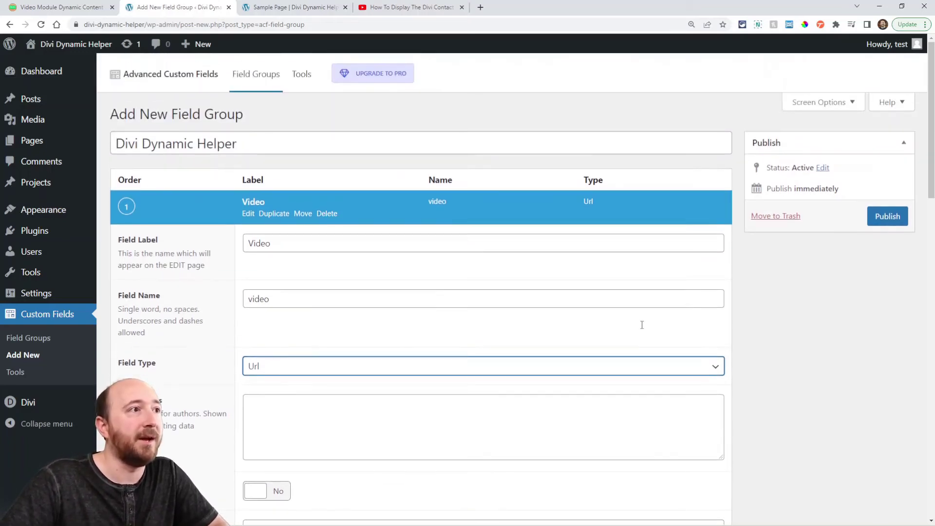
left_click(883, 218)
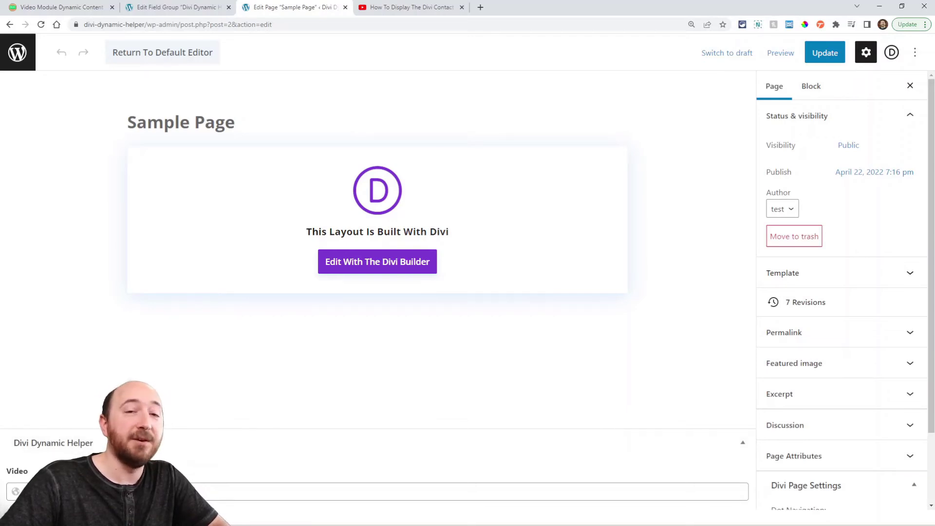
Update the Sample Page with its Divi Dynamic Helper Video custom field in place.
left_click(30, 492)
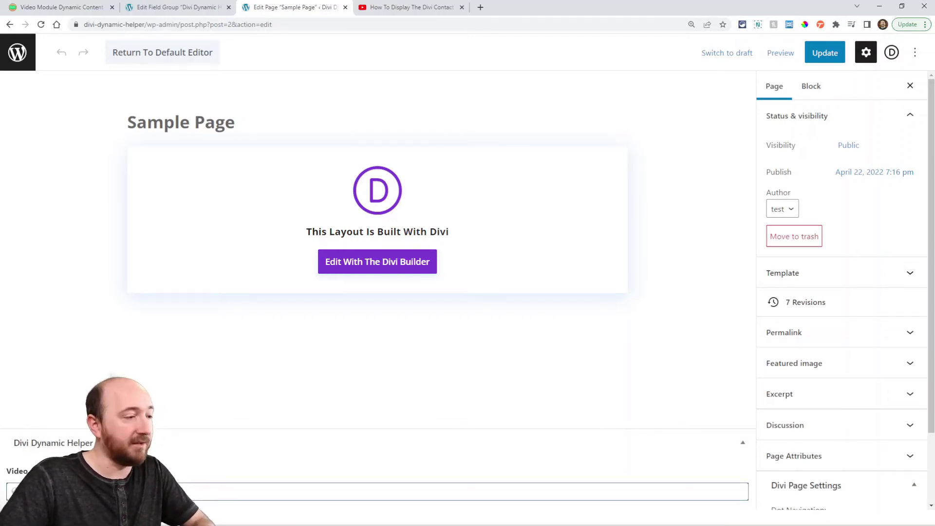
left_click(824, 54)
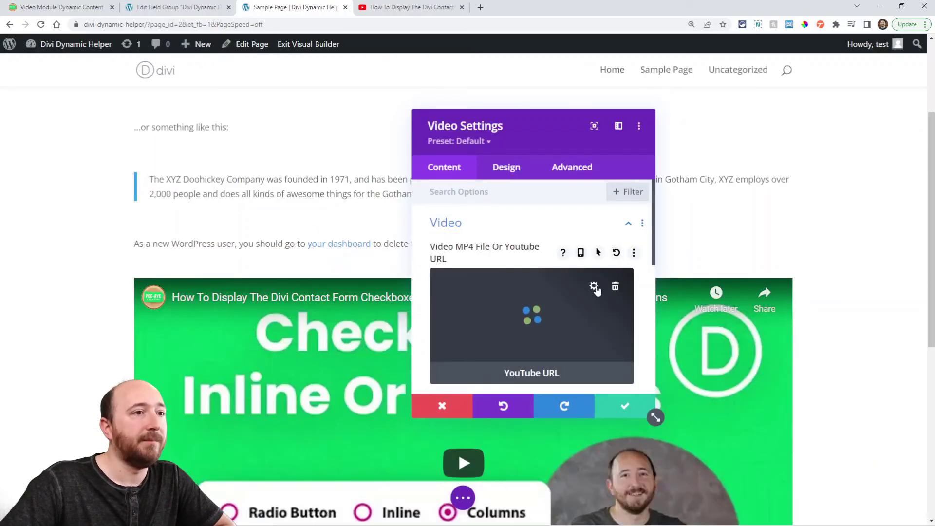
Replace the Video module's fixed URL with dynamic content from the ACF Video field, then save the page.
left_click(616, 288)
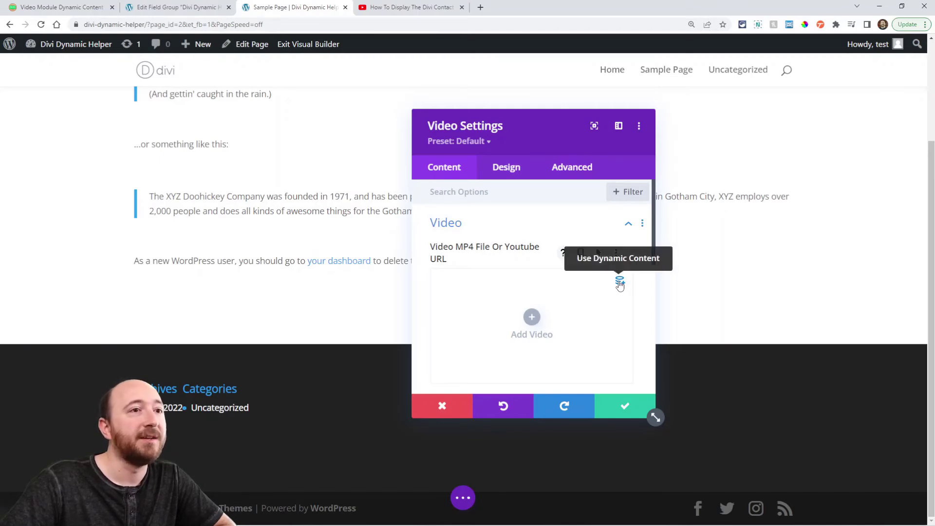
left_click(619, 282)
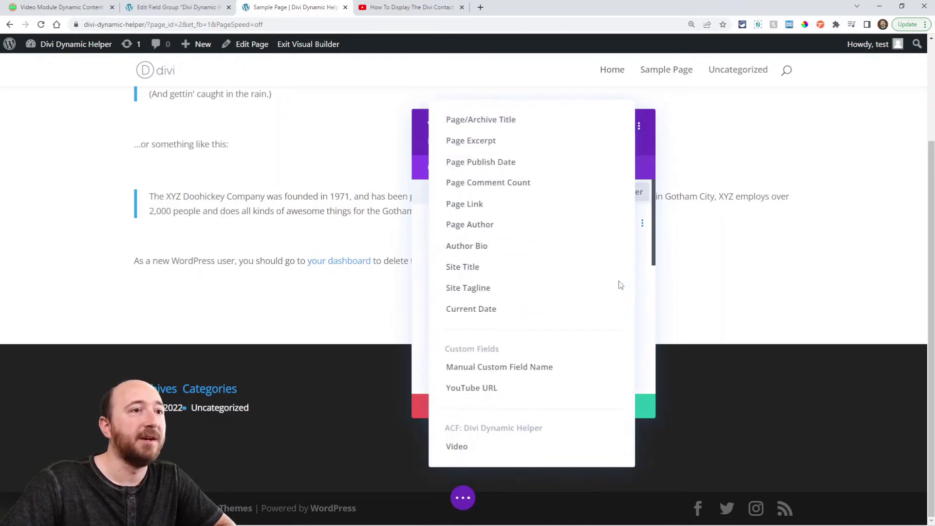
left_click(459, 444)
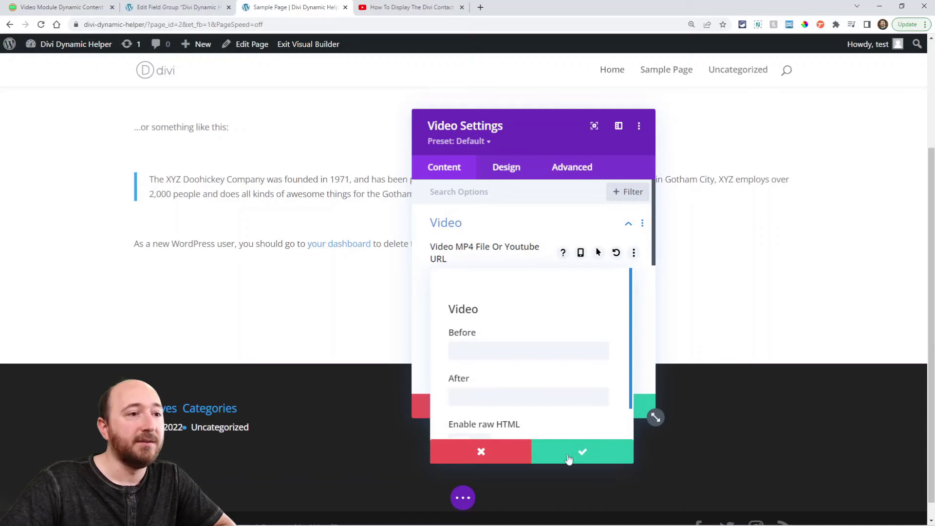
left_click(569, 459)
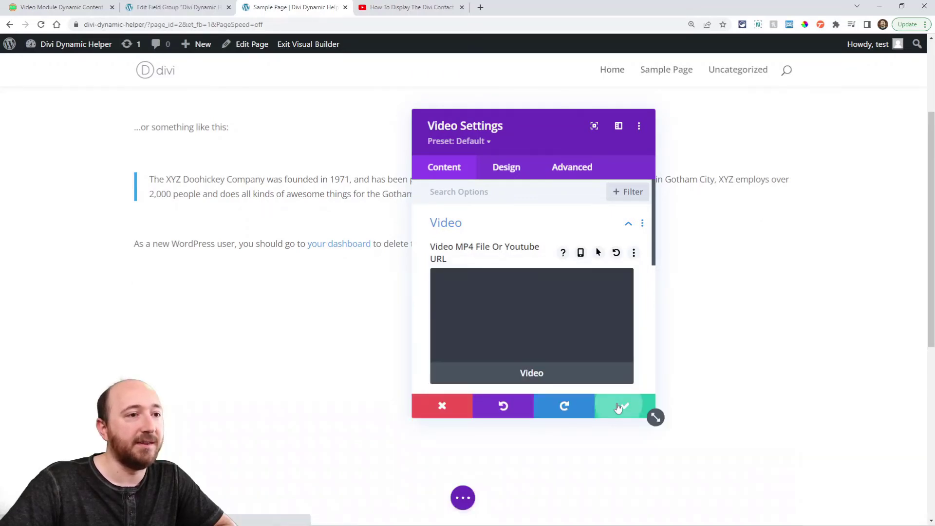
left_click(617, 408)
left_click(463, 497)
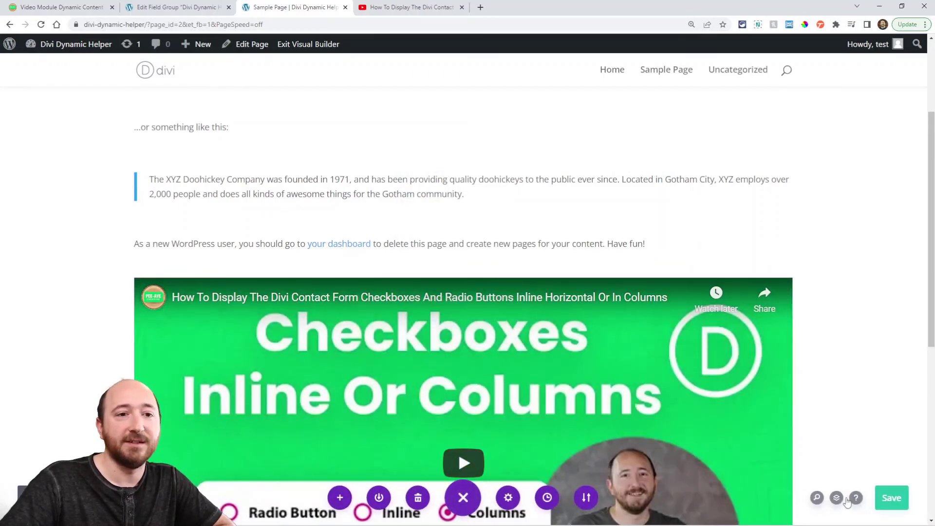
left_click(890, 498)
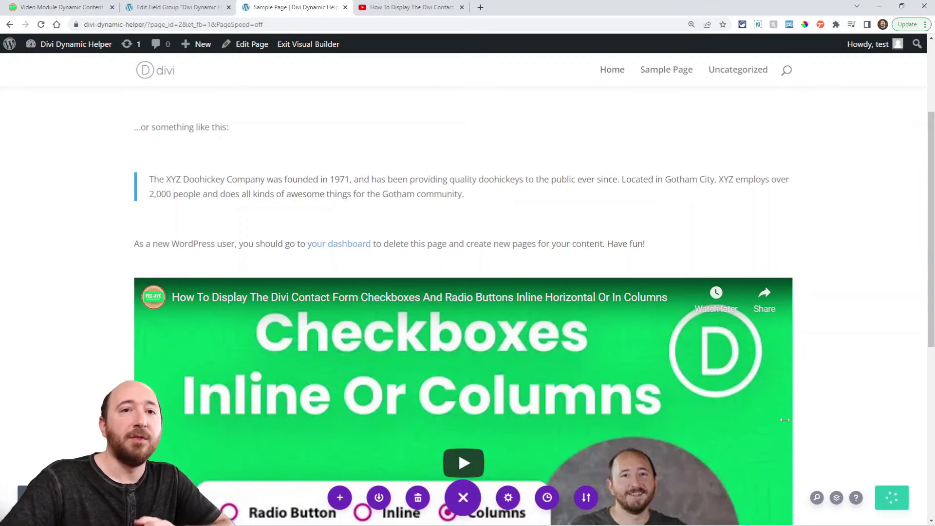
Exit the visual builder to view the live Sample Page with the embedded Checkboxes video.
left_click(302, 44)
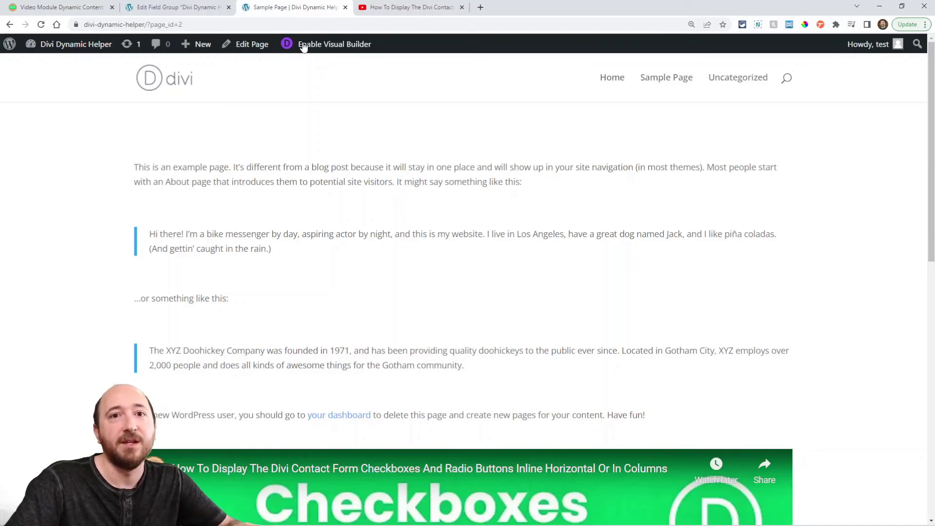
Return to the Video Module Dynamic Content documentation tab and scroll through the guide.
left_click(59, 7)
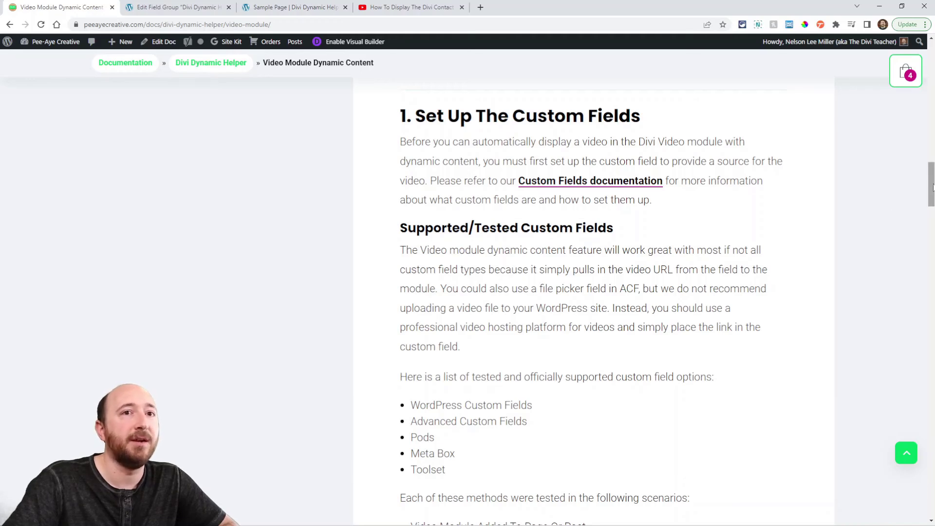
left_click_drag(931, 188, 931, 104)
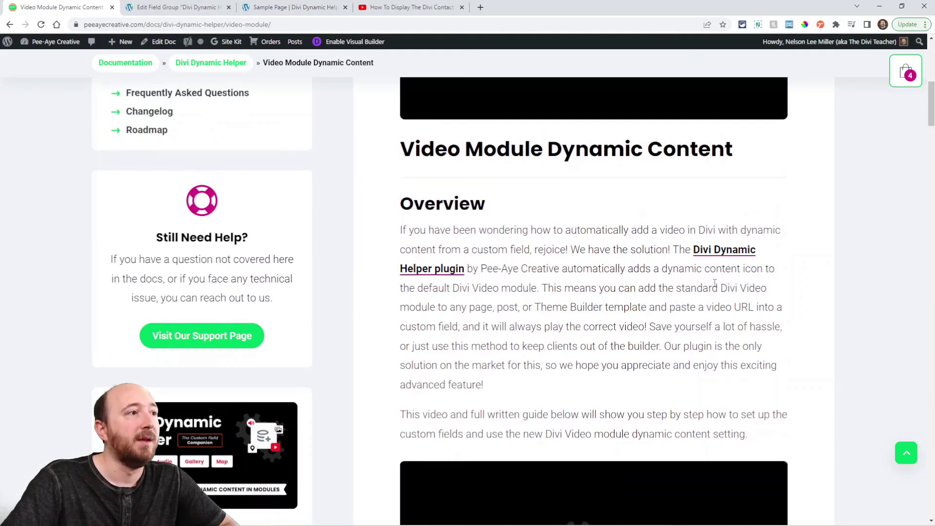
scroll(708, 293, "up", 3)
scroll(678, 194, "down", 12)
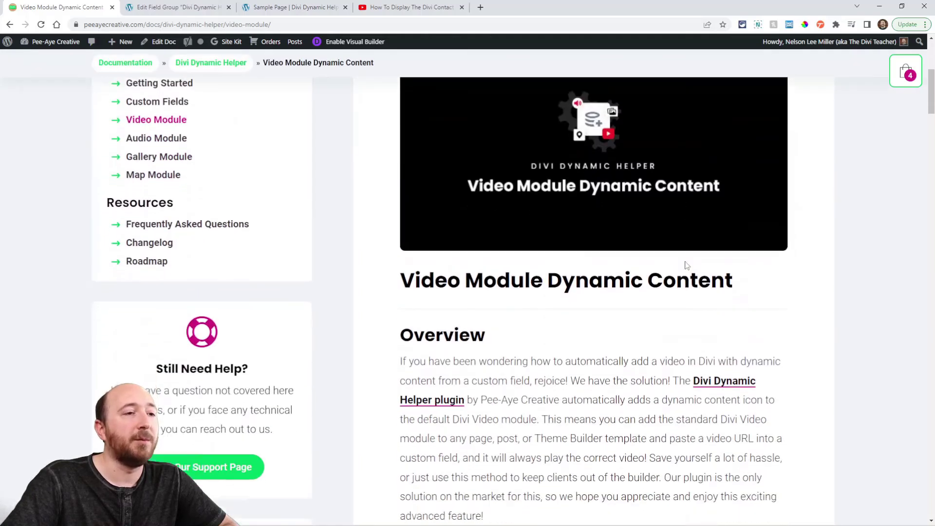
scroll(529, 412, "up", 10)
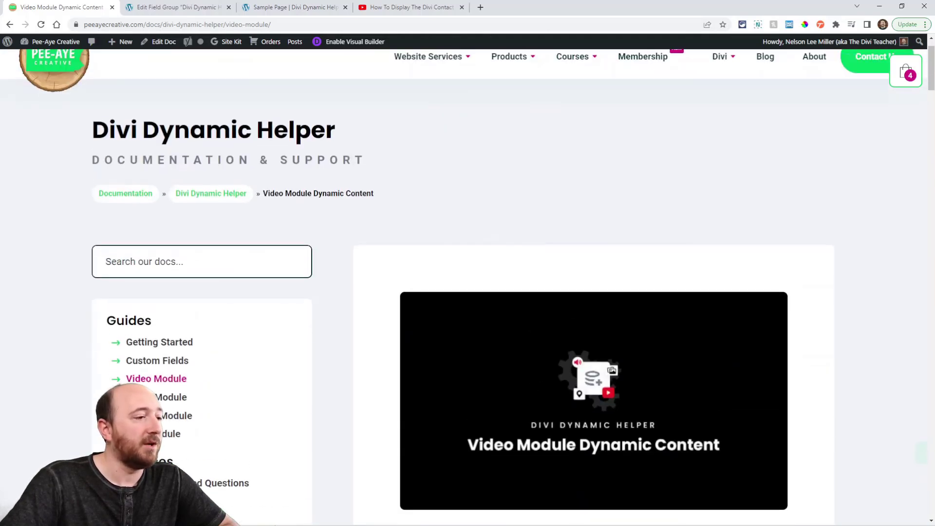